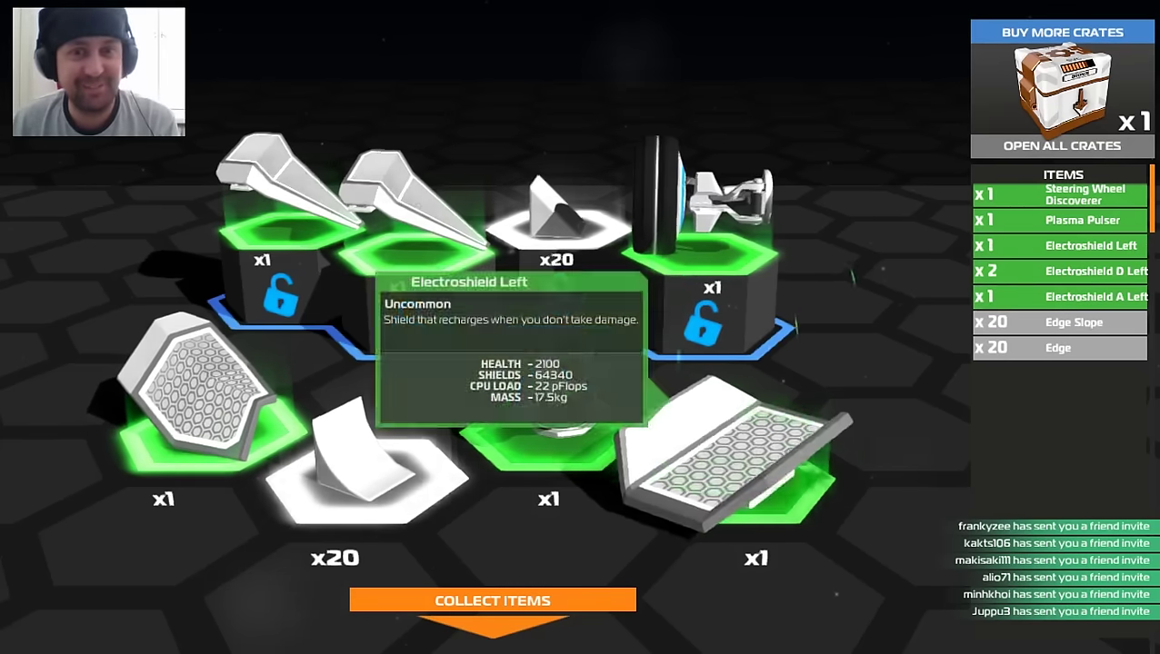
Collect the crate items and open the empty Robo287 bay in the first-person build editor.
click(491, 601)
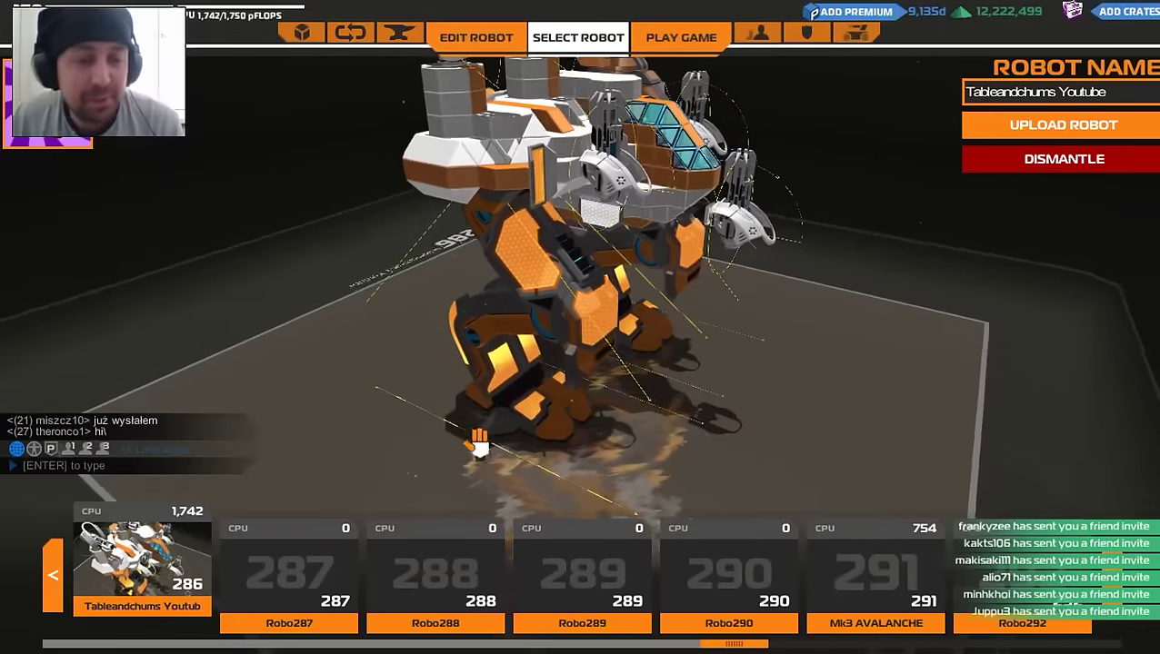
click(289, 573)
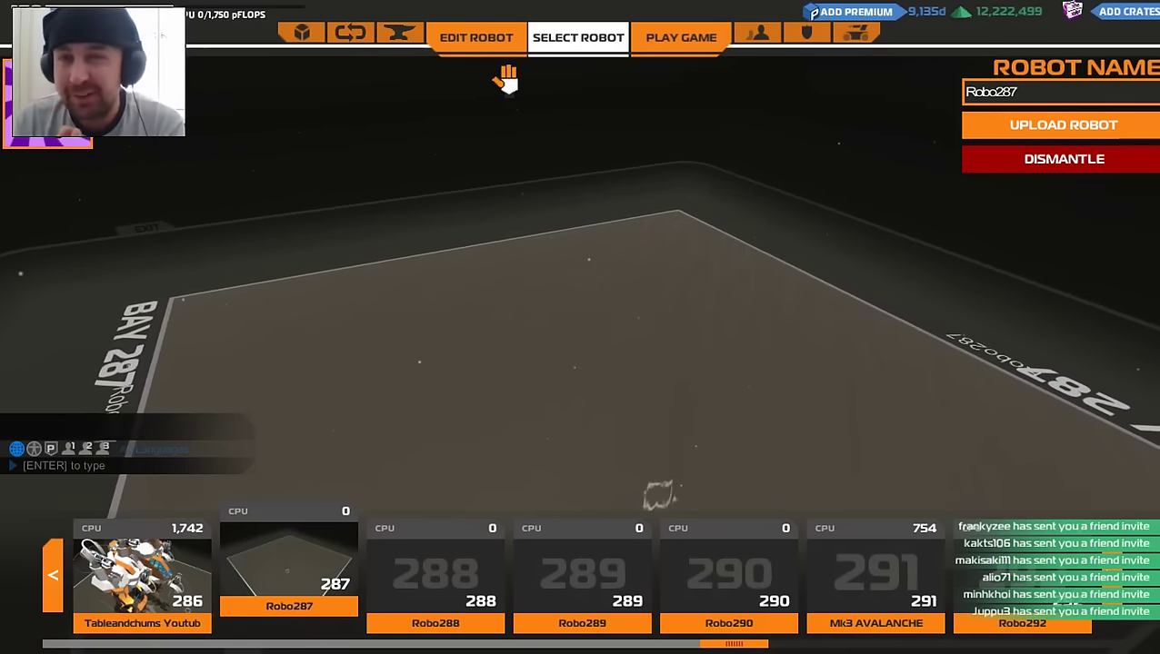
click(486, 38)
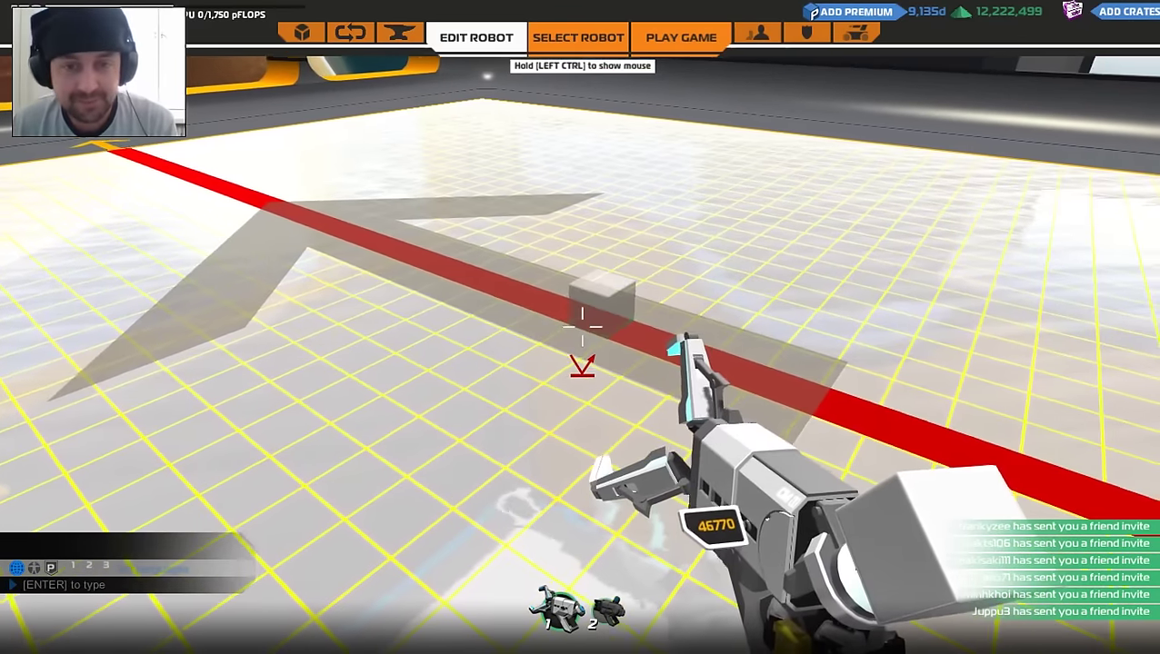
Place a flat cross-shaped base of white cubes in the bay, reaching 14 CPU.
click(582, 323)
click(582, 323)
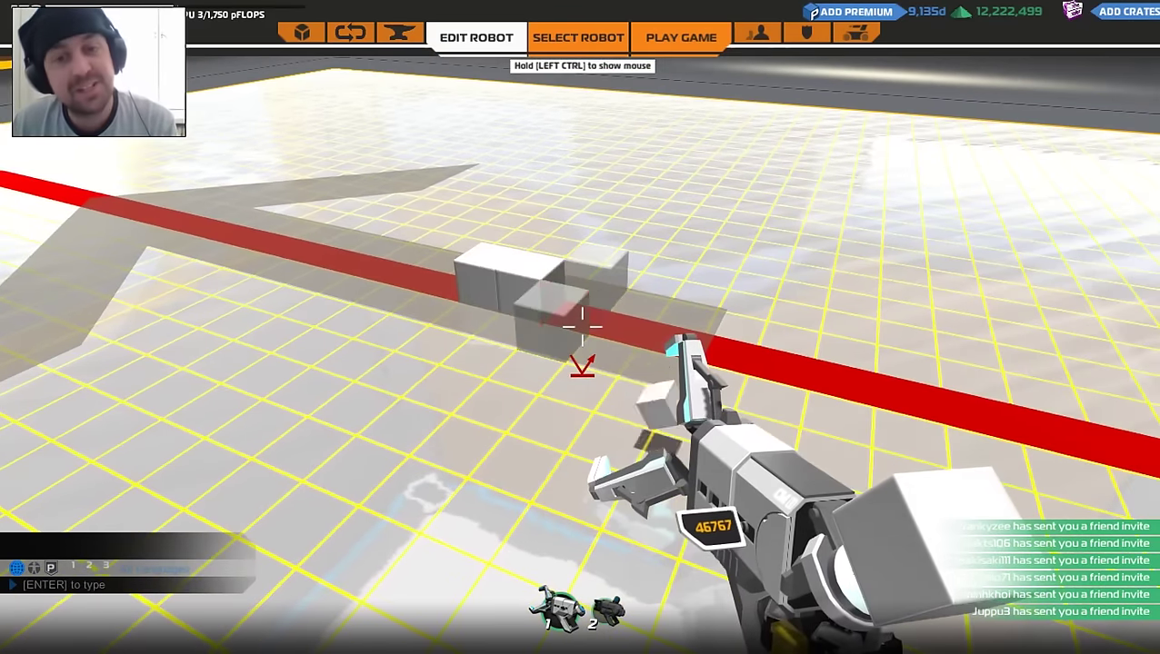
click(582, 322)
click(582, 322)
click(581, 323)
click(582, 322)
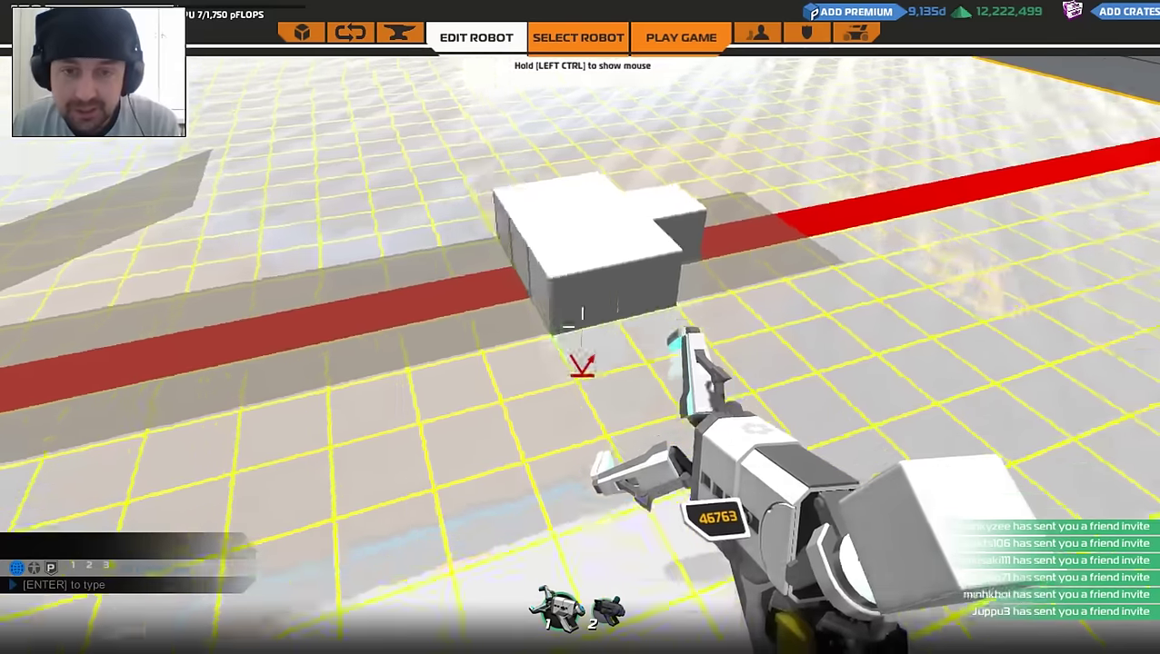
click(582, 323)
click(582, 323)
click(582, 323)
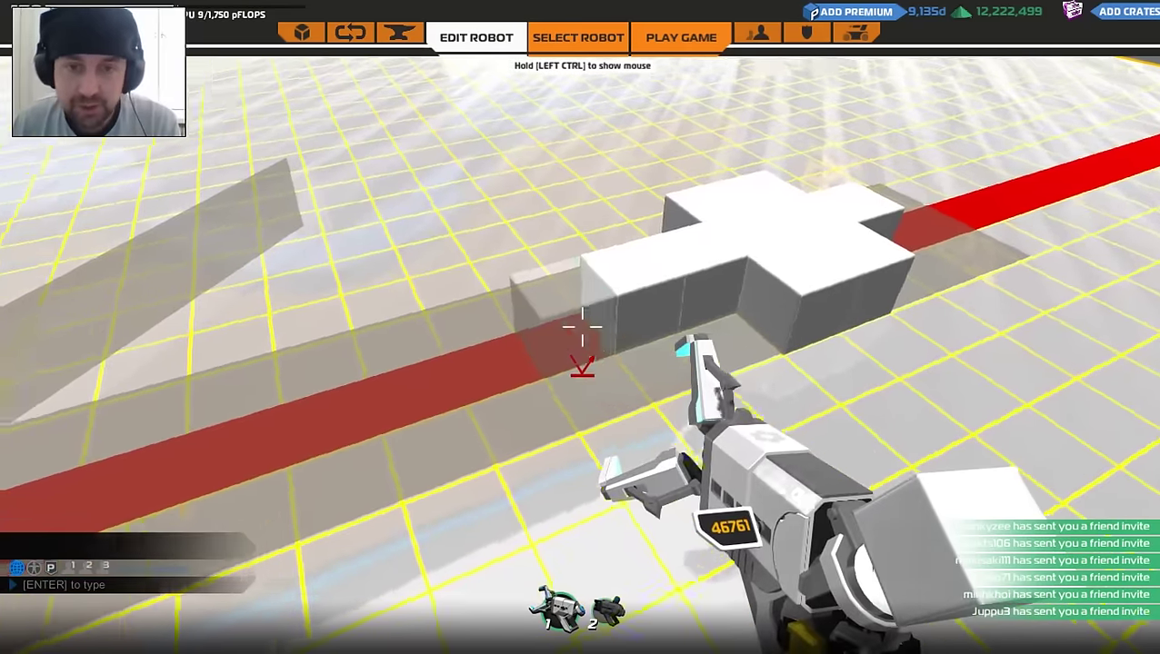
click(582, 323)
click(582, 323)
click(581, 322)
click(582, 322)
click(582, 323)
Select the Edge block, then bring up the movement-parts inventory.
key(i)
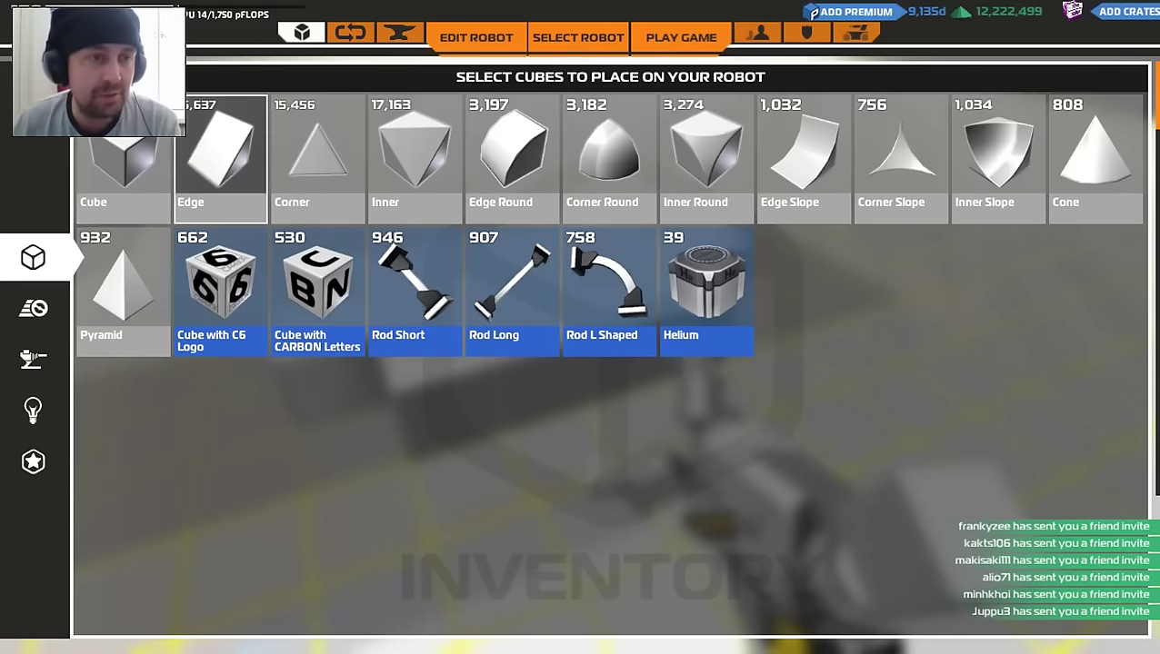
click(221, 155)
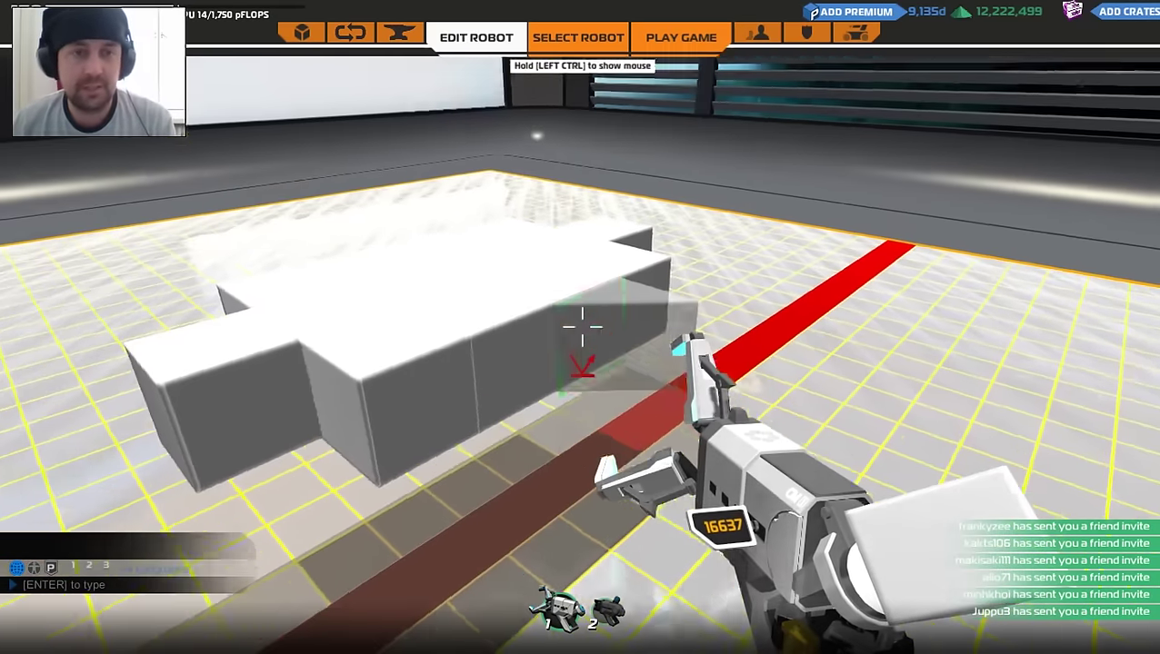
key(i)
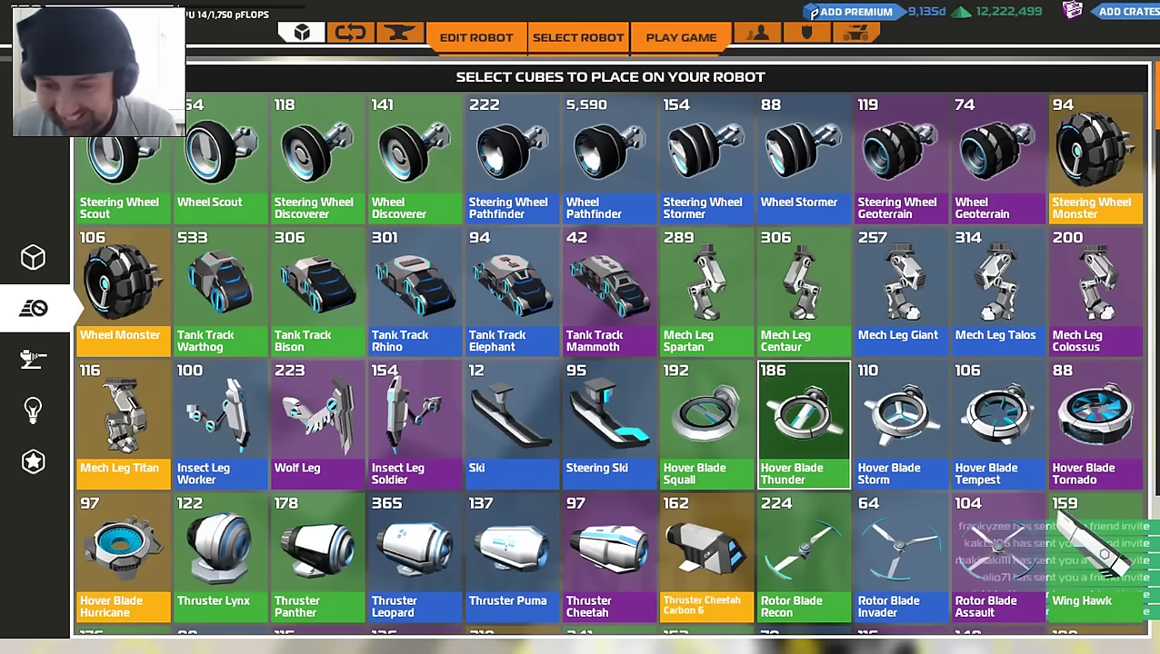
Mount two Hover Blade Squall blades in the base, removing misplaced blades and cubes.
click(706, 423)
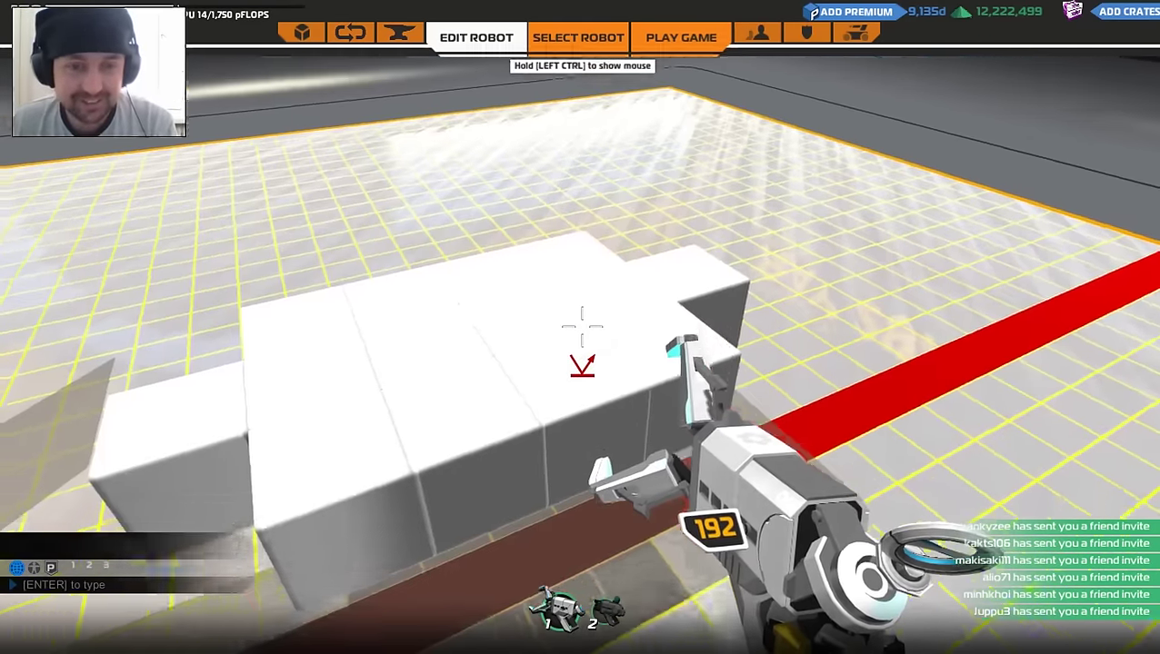
click(582, 327)
click(582, 327)
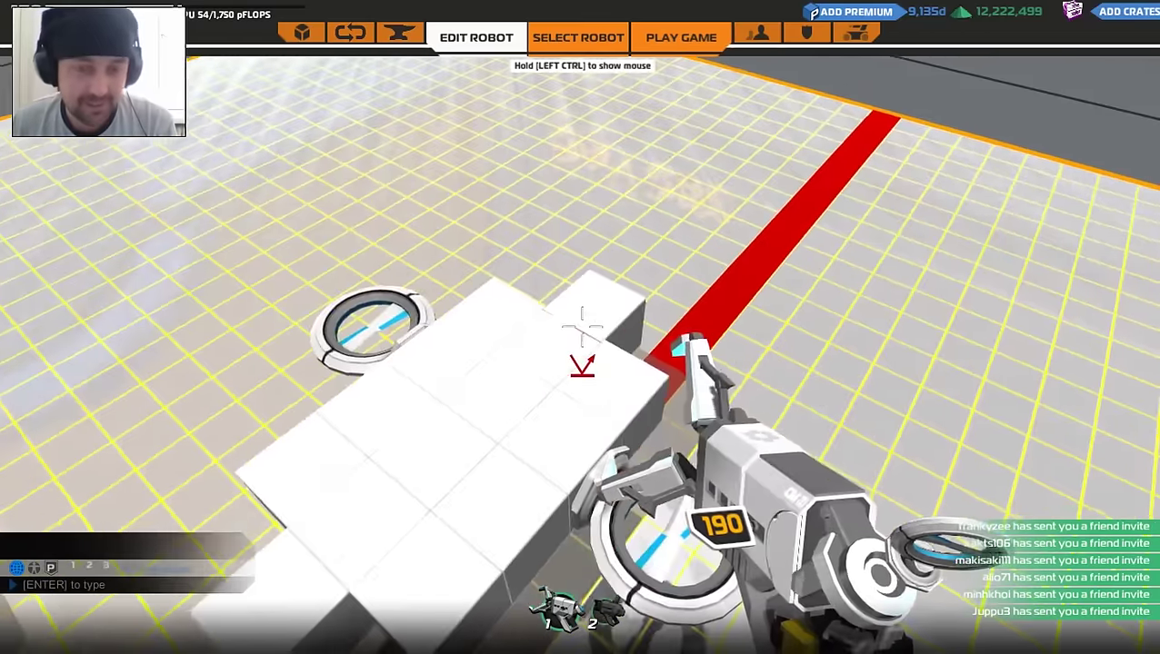
key(1)
click(582, 327)
right_click(582, 327)
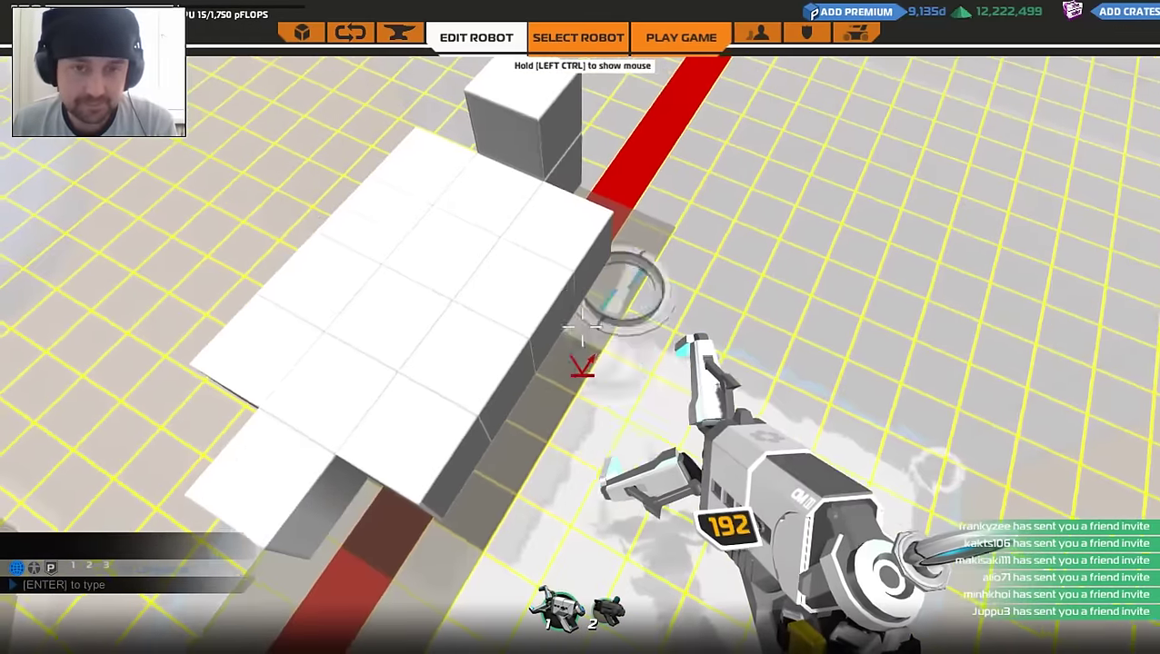
click(582, 327)
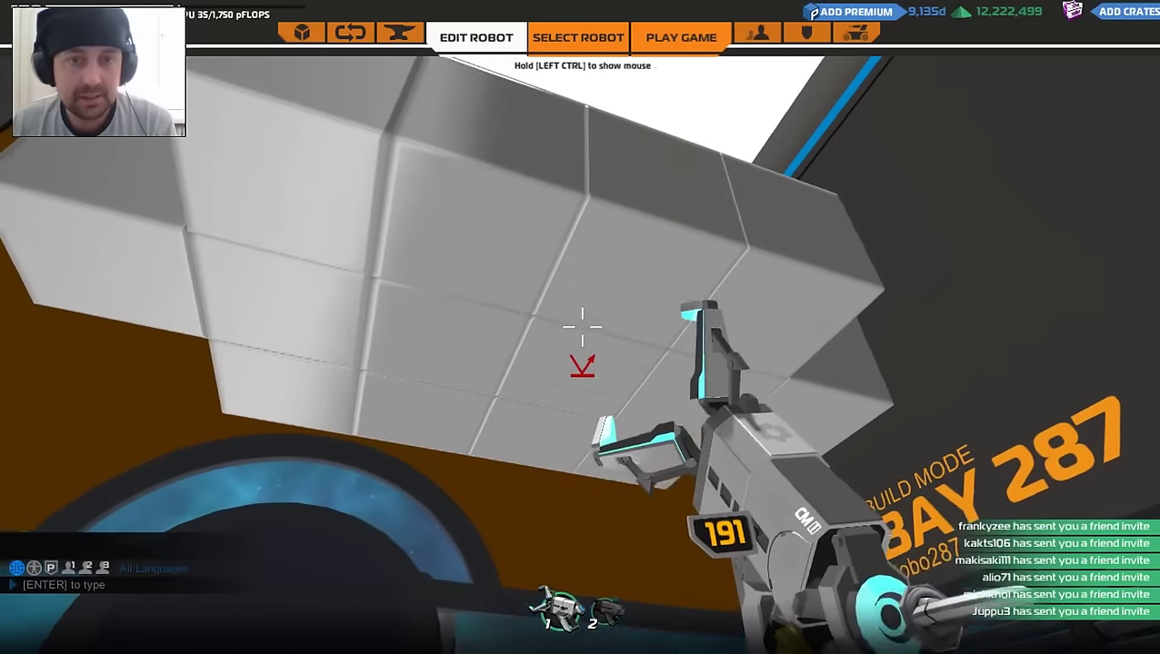
right_click(581, 327)
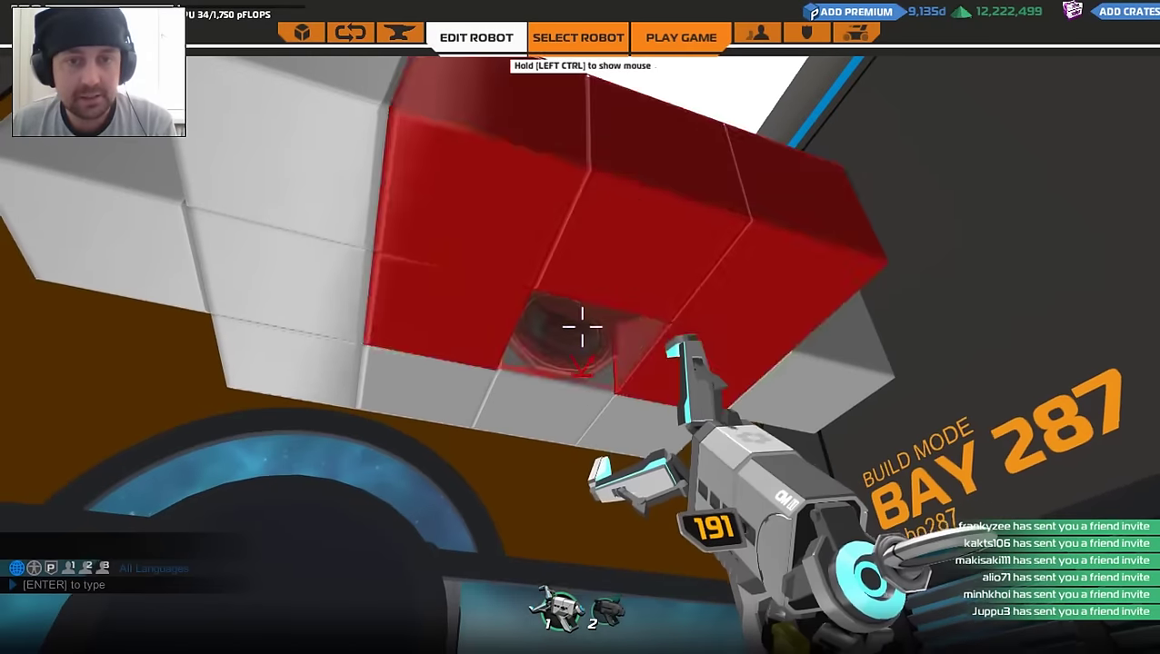
right_click(582, 327)
right_click(582, 328)
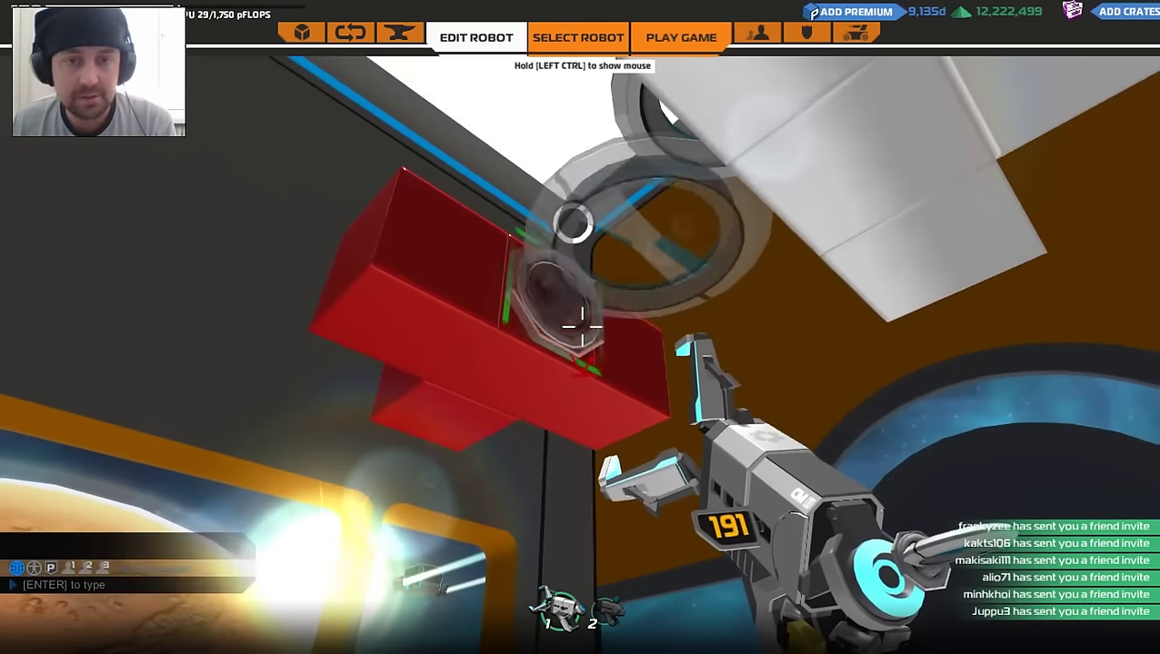
click(582, 328)
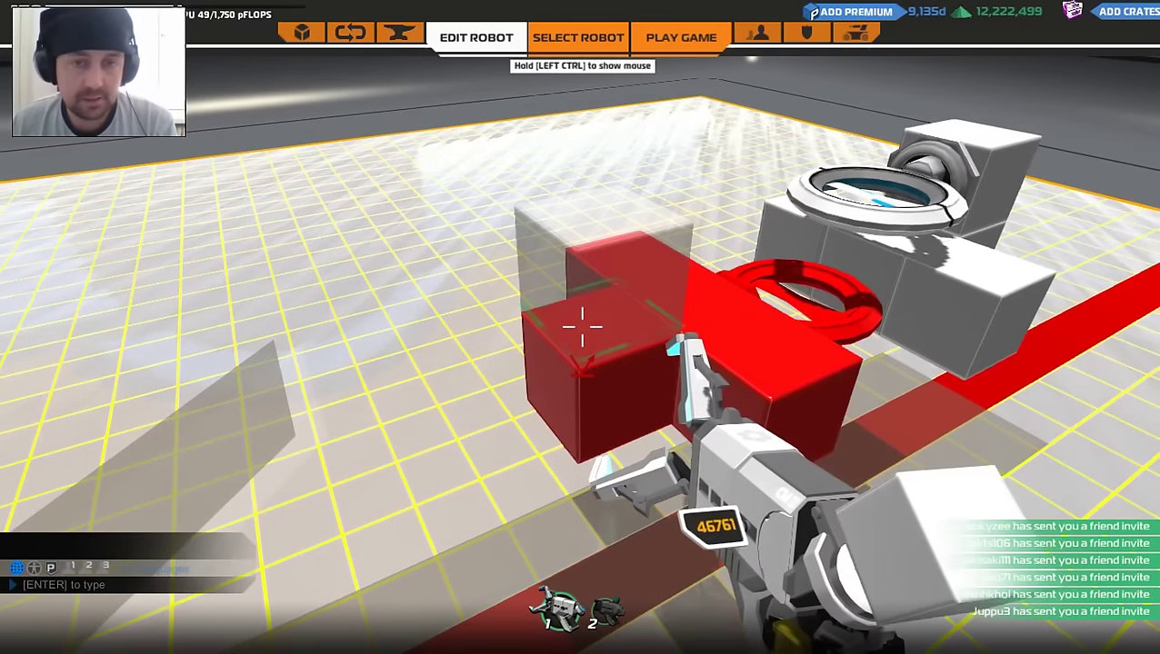
click(582, 327)
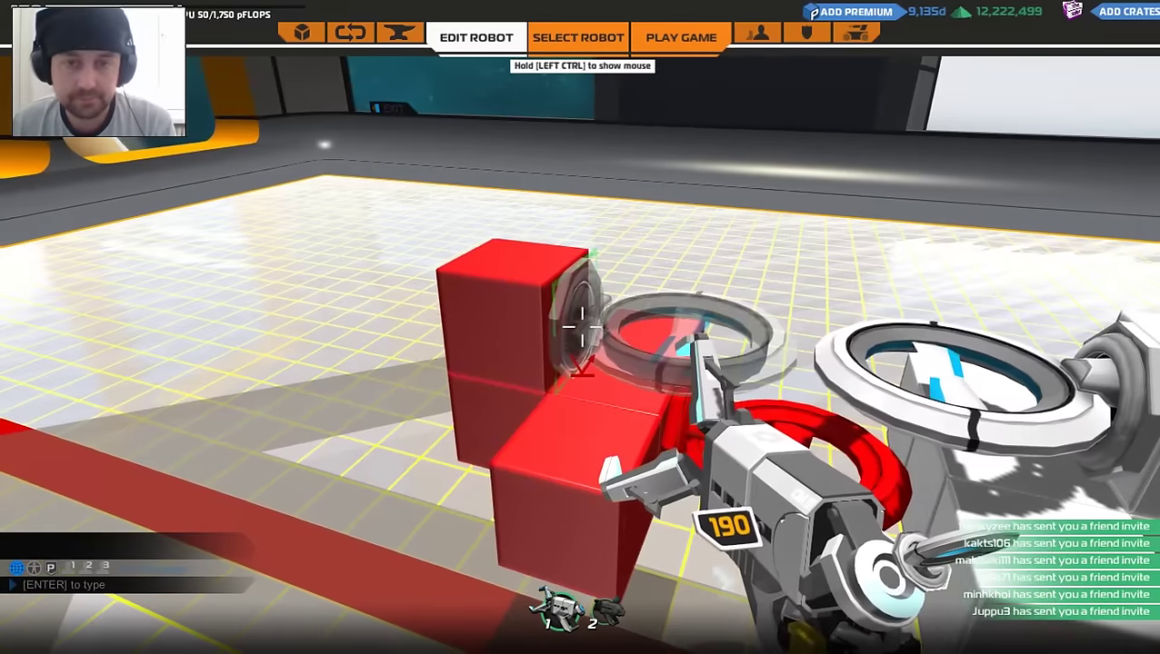
click(582, 327)
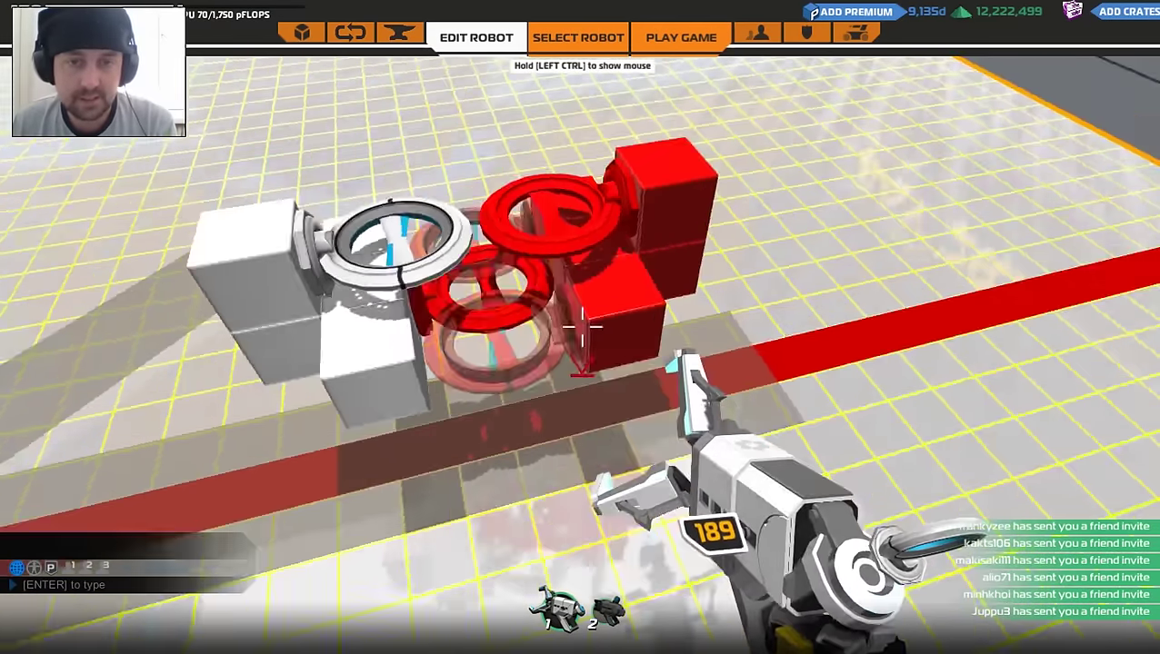
Ring the hover blades with angled Edge blocks, bringing the robot to 86 CPU.
key(q)
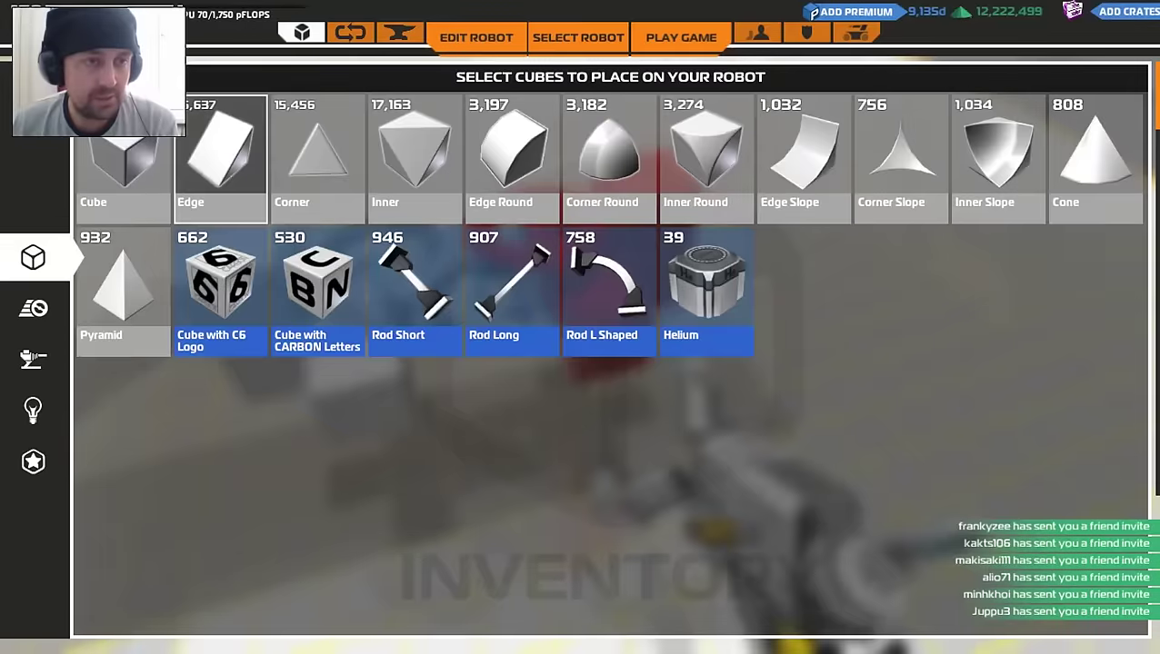
click(221, 160)
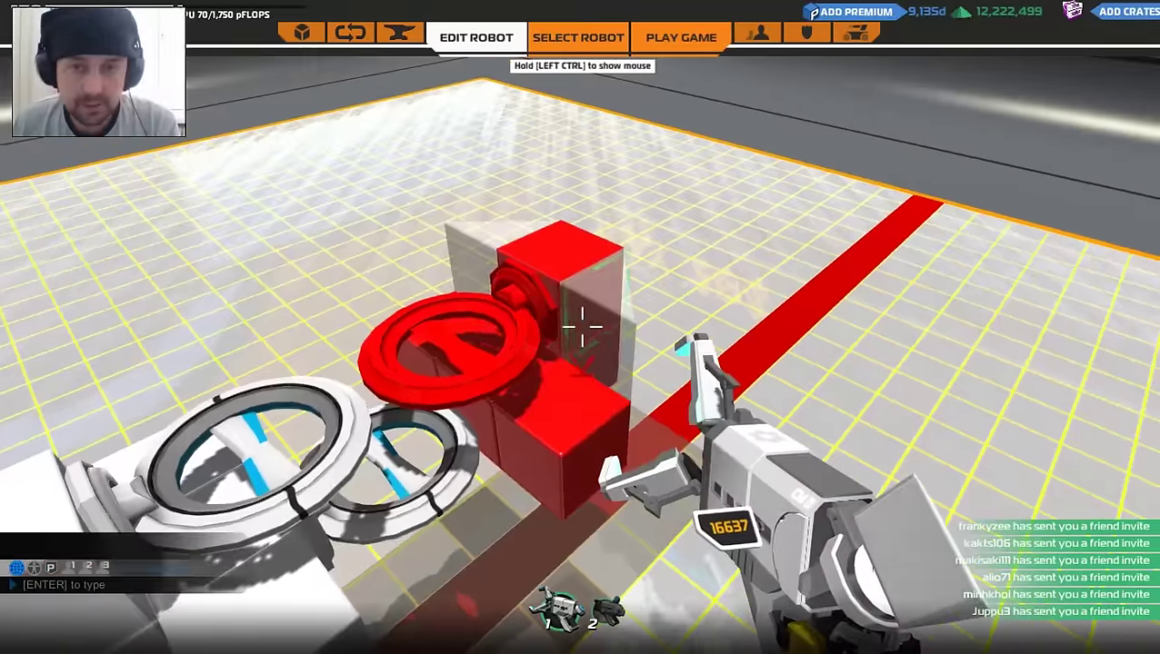
click(581, 328)
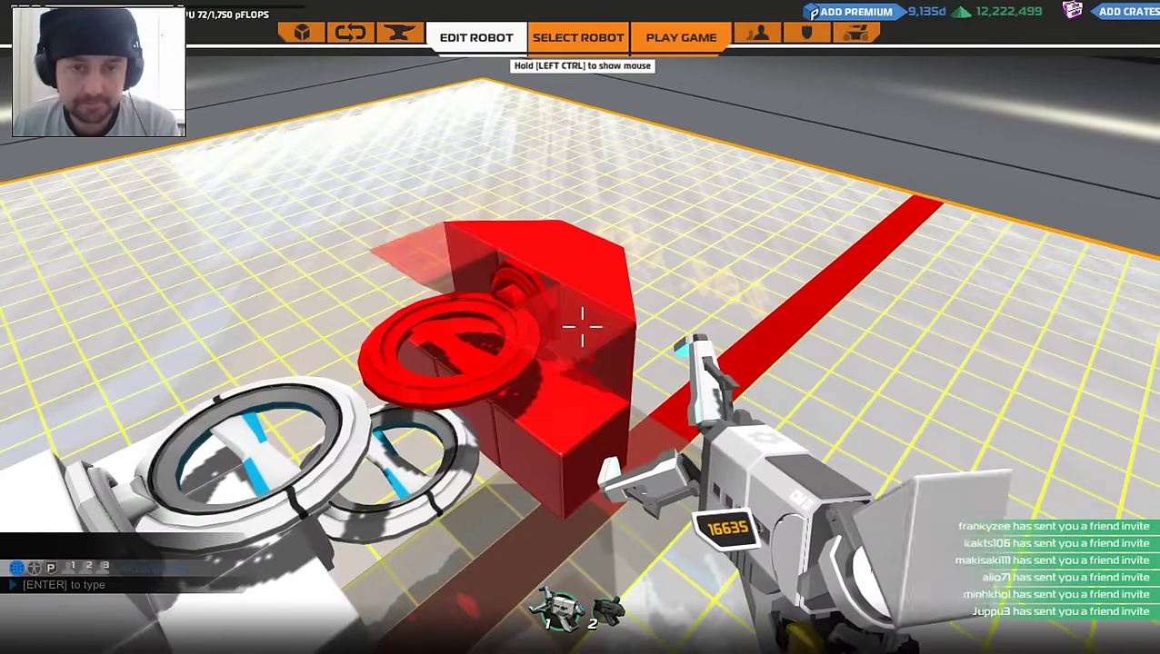
click(581, 328)
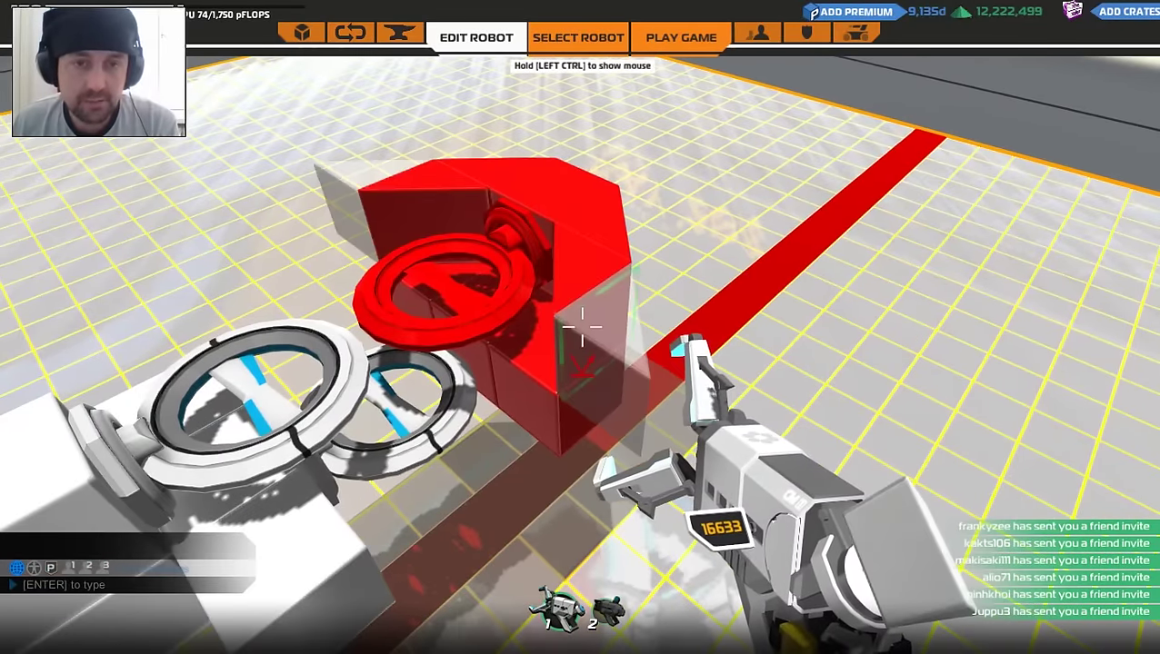
click(582, 327)
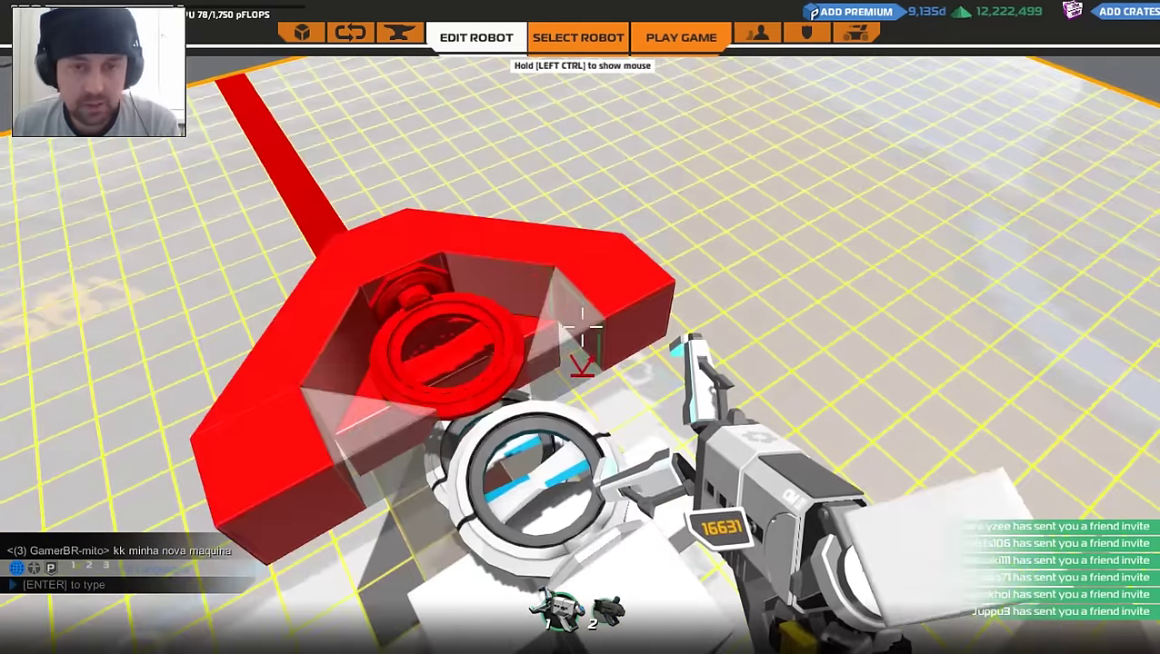
click(581, 327)
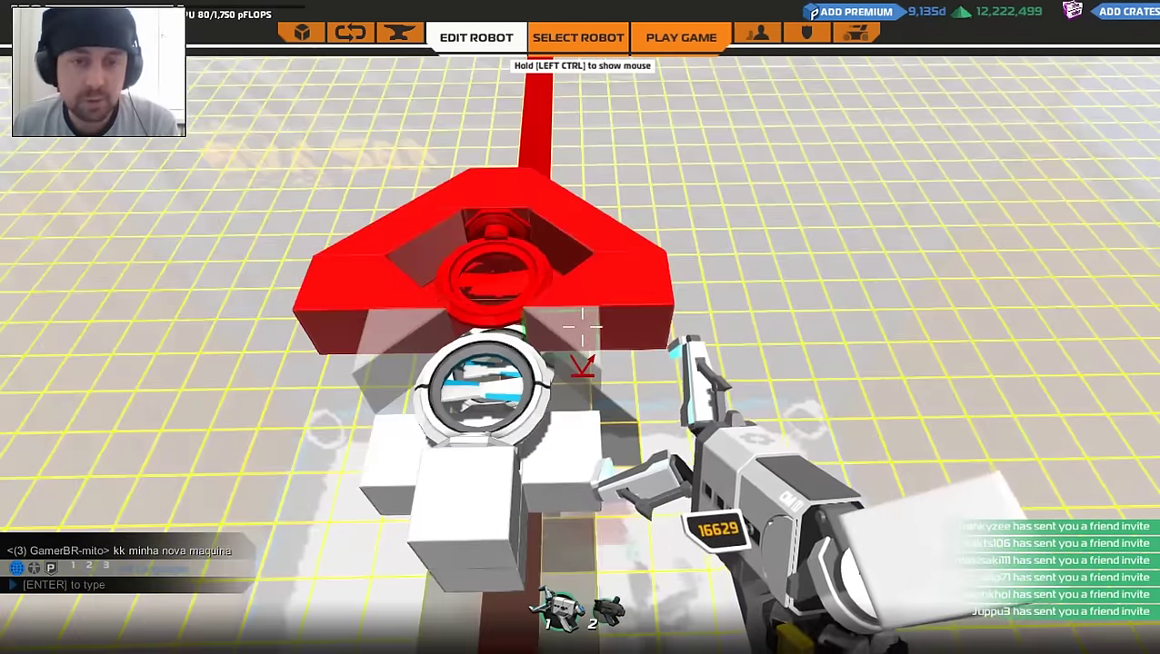
click(582, 327)
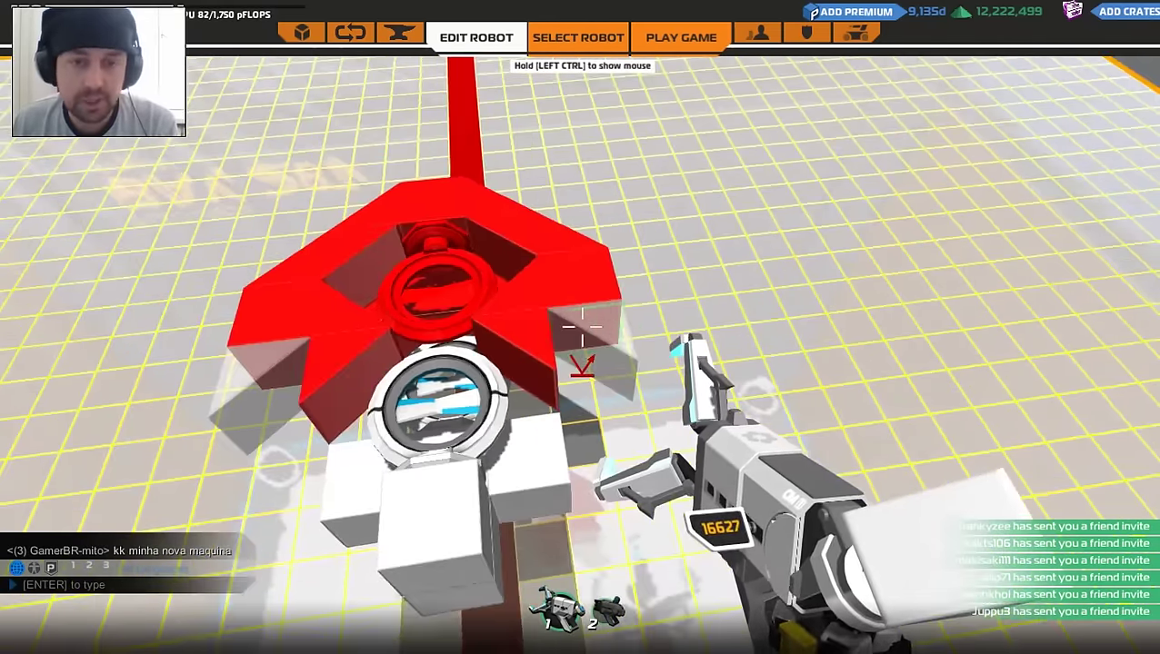
Delete the red blocks and fill the body's lower sides with white cubes and edges, reaching 90 CPU.
click(581, 327)
click(582, 328)
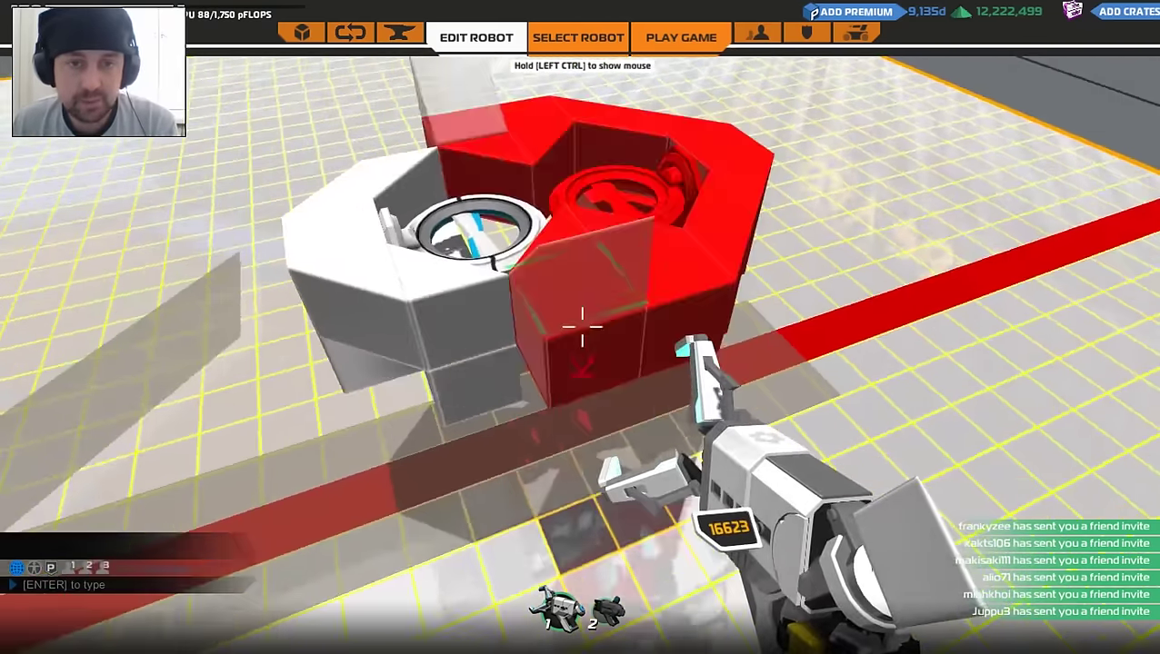
right_click(581, 327)
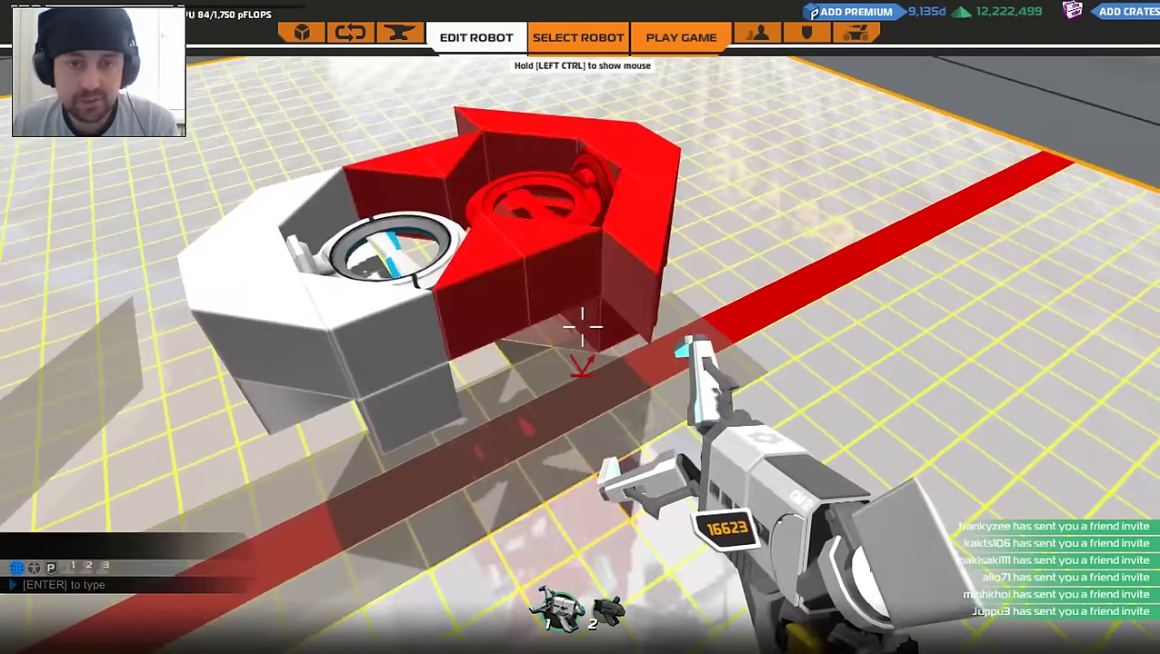
right_click(582, 327)
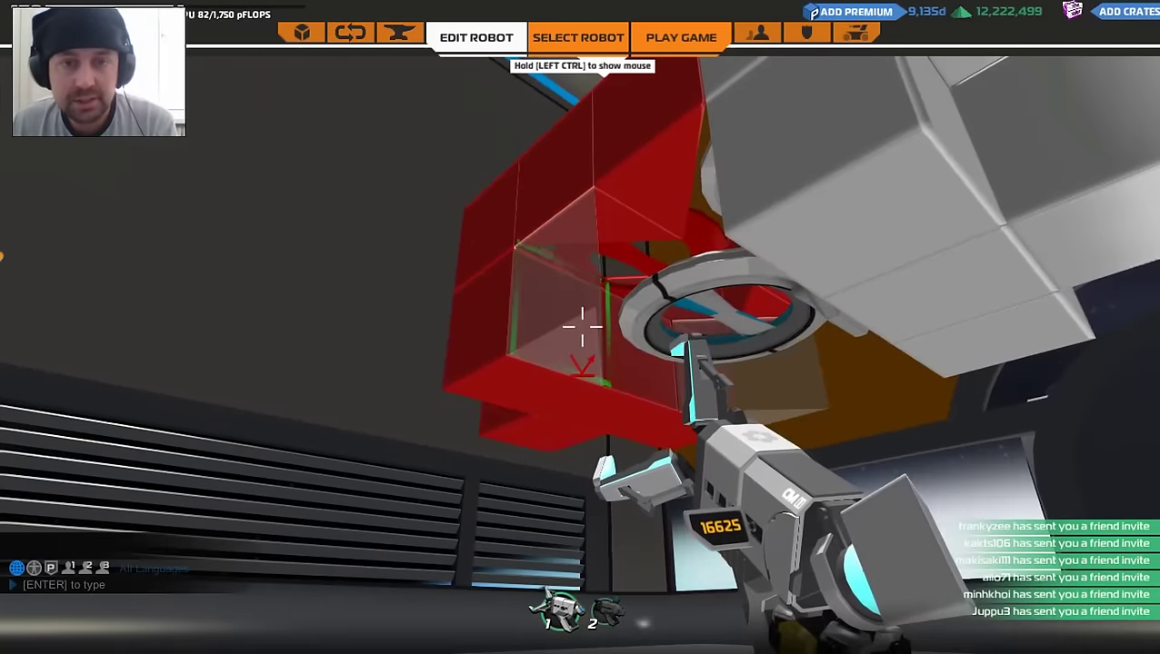
click(582, 327)
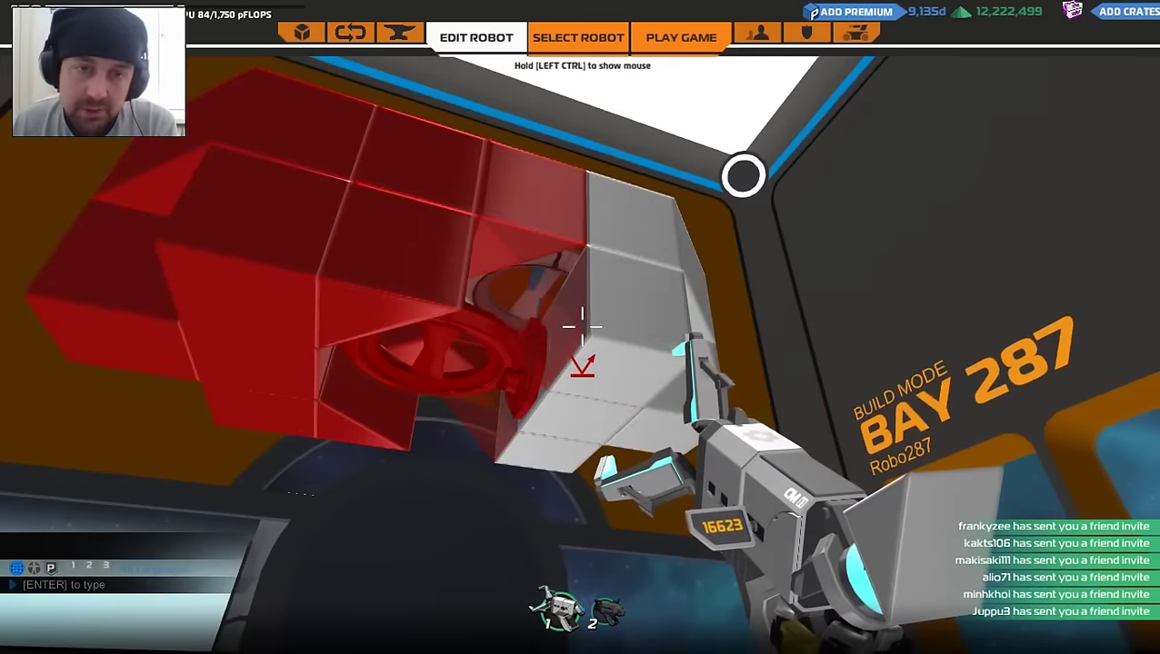
click(582, 327)
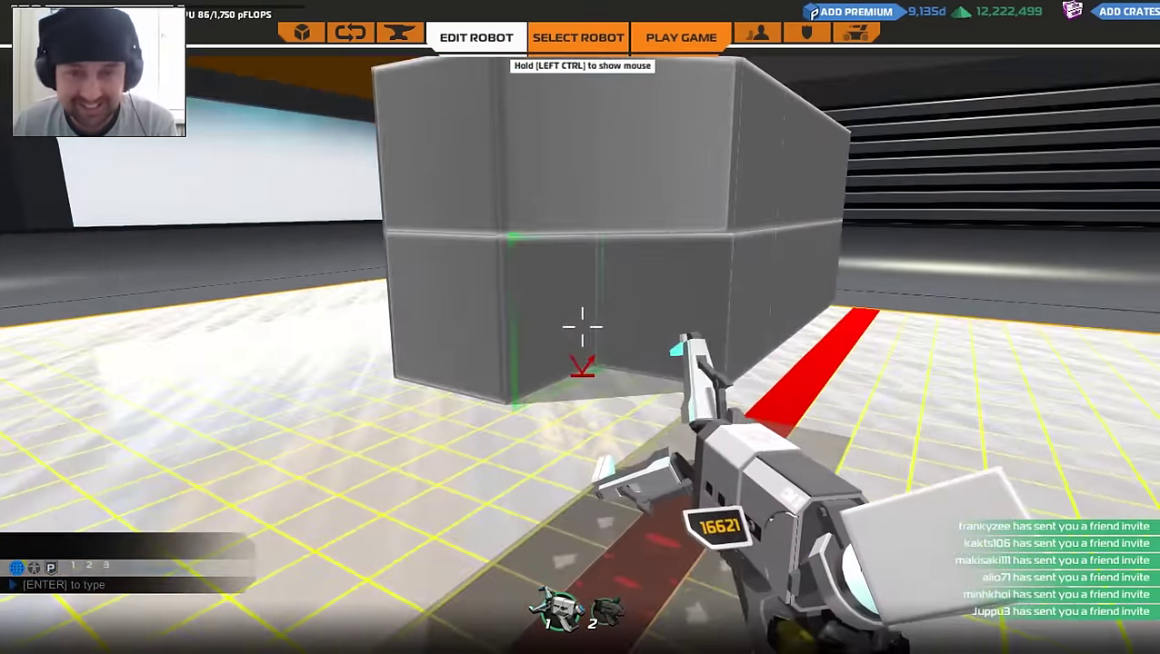
click(582, 327)
click(582, 328)
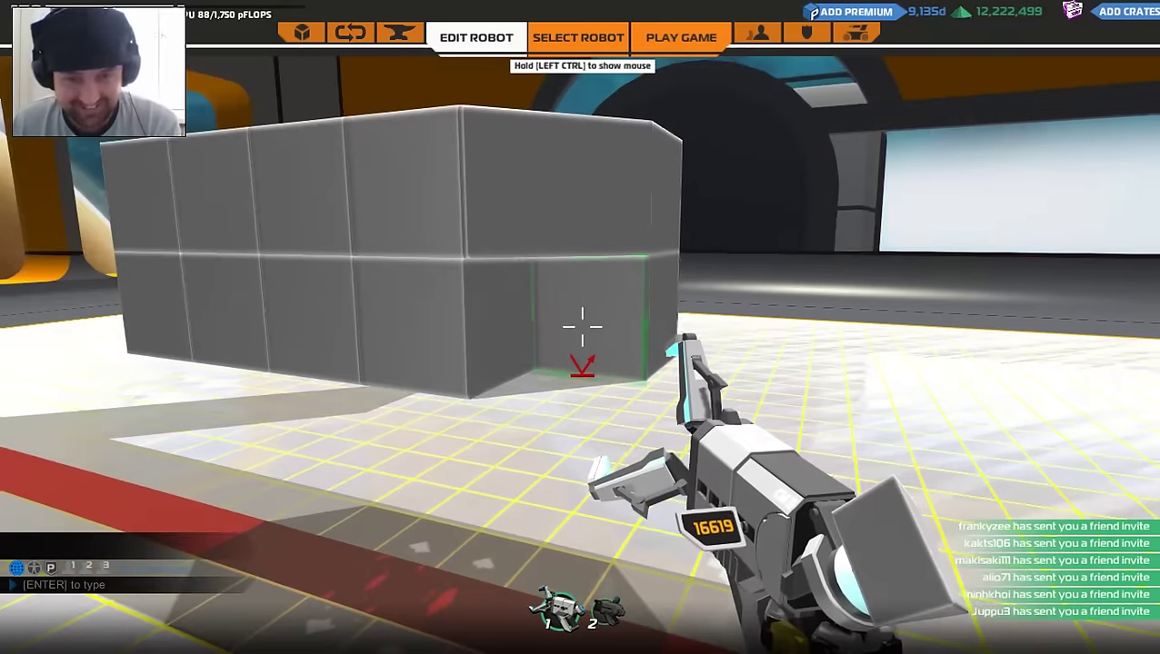
click(582, 327)
click(581, 328)
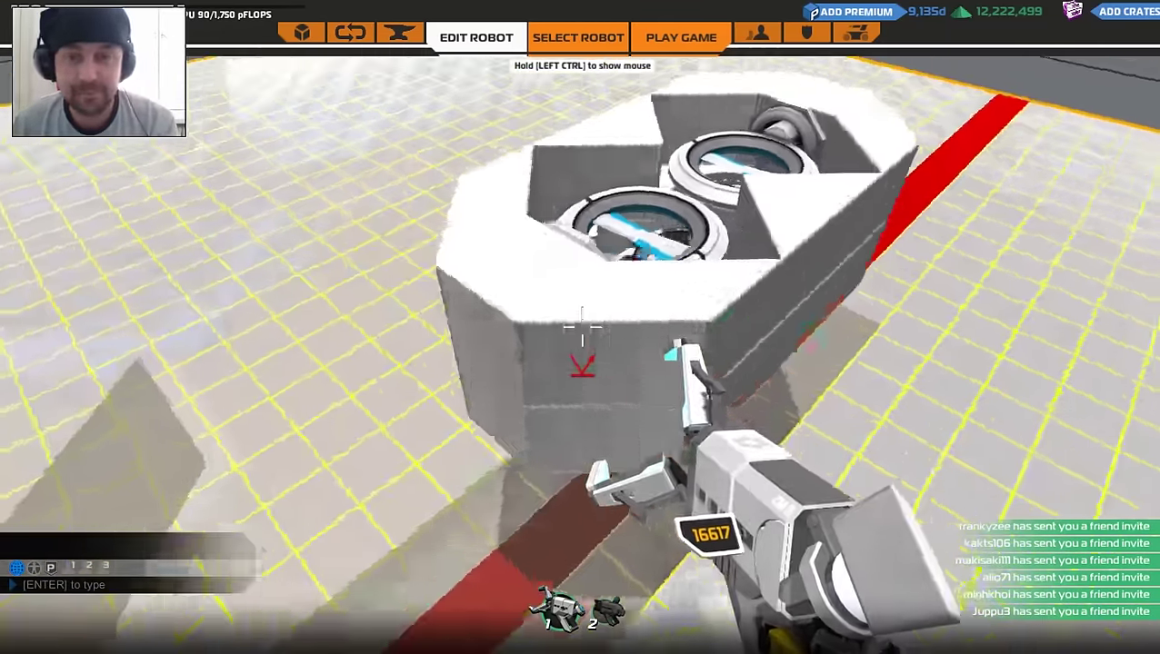
Browse the inventory categories and select the Radar Jammer Disperser from special modules.
key(e)
click(32, 307)
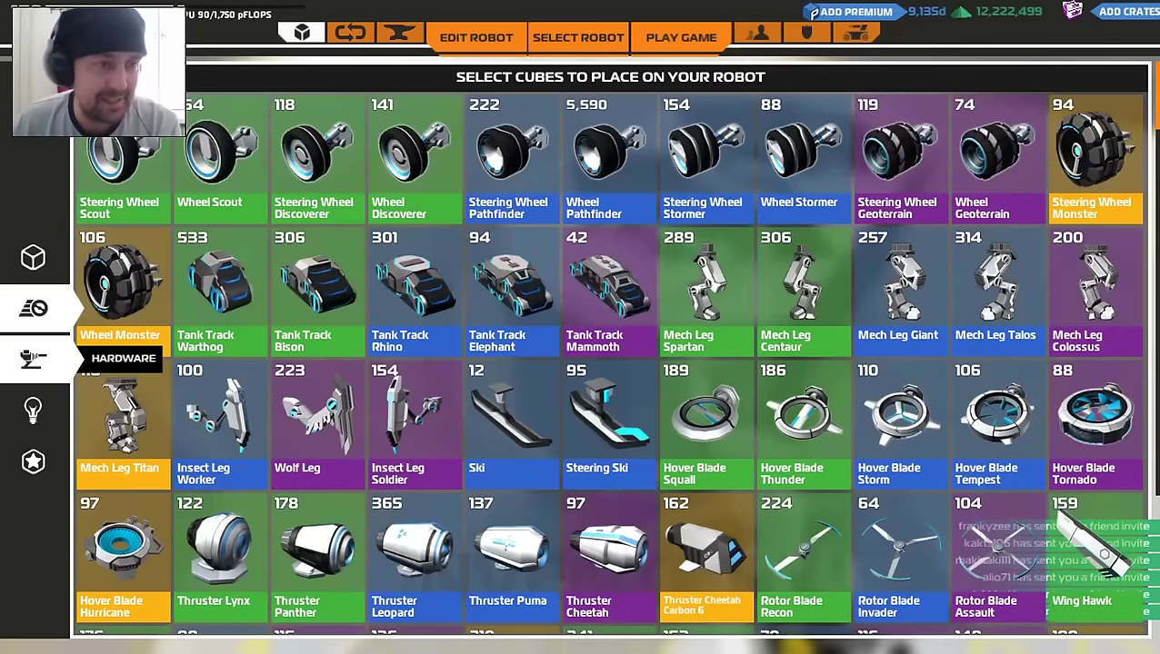
click(33, 358)
click(33, 257)
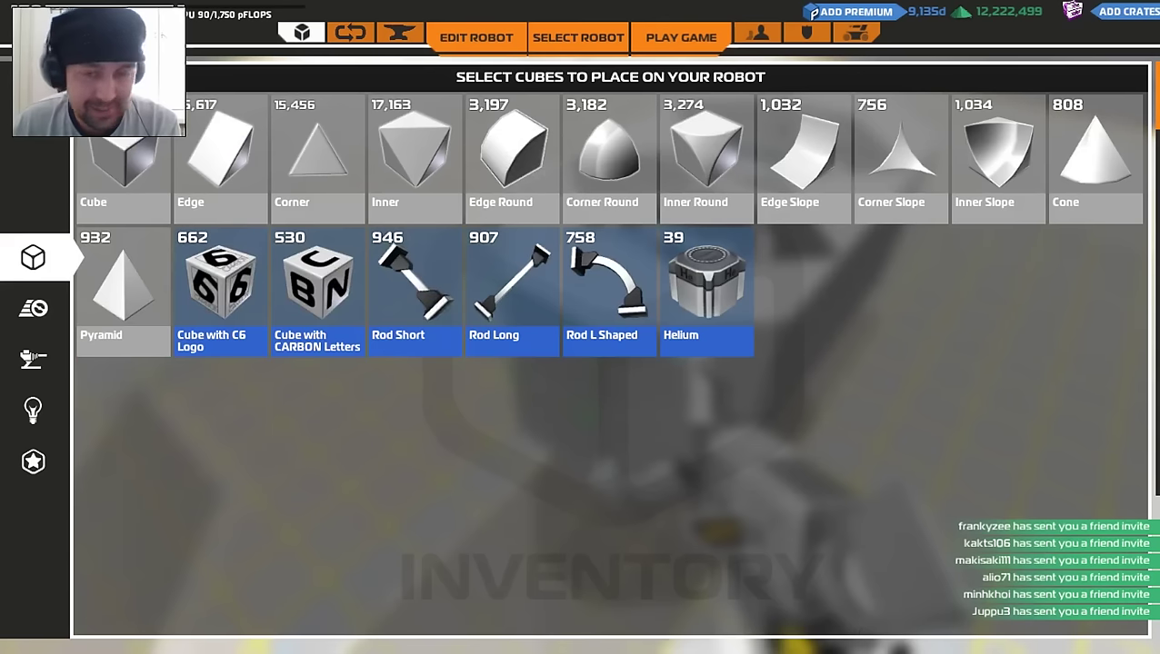
click(32, 409)
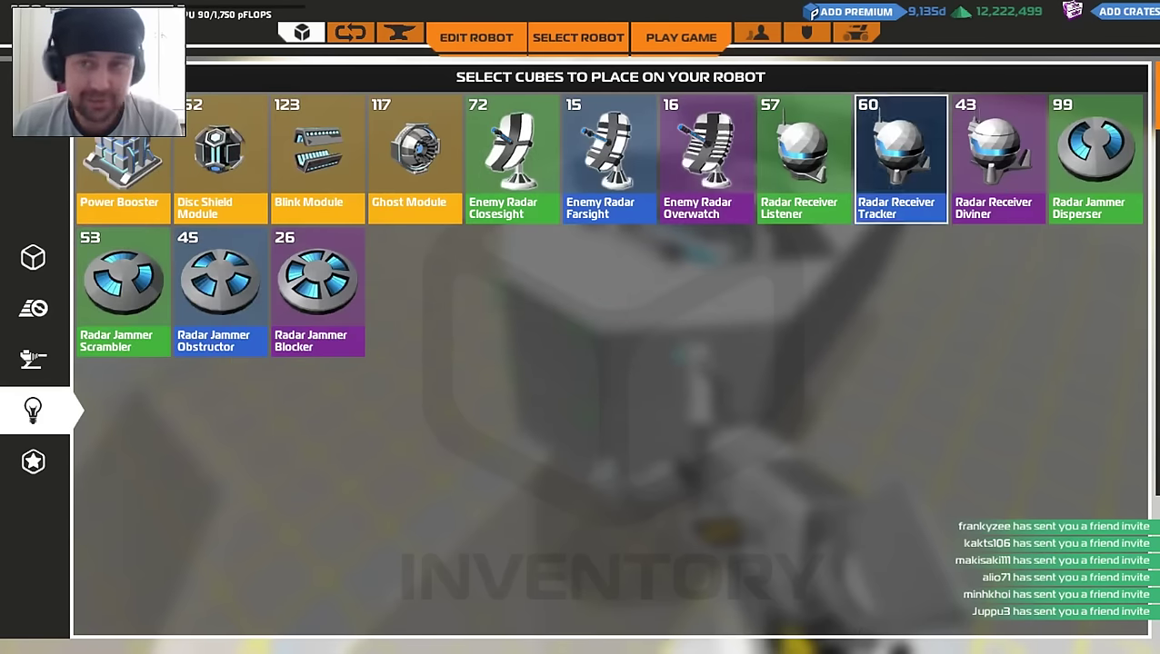
click(1096, 159)
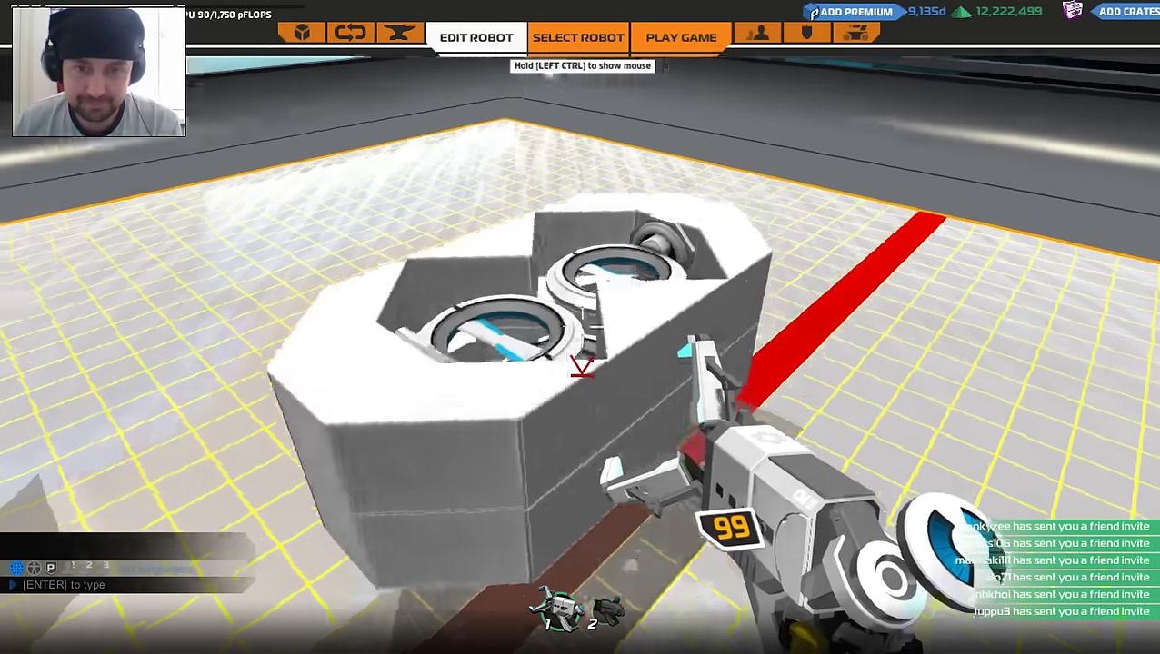
Try three jammer discs on top, remove them again, and reopen the inventory.
click(582, 328)
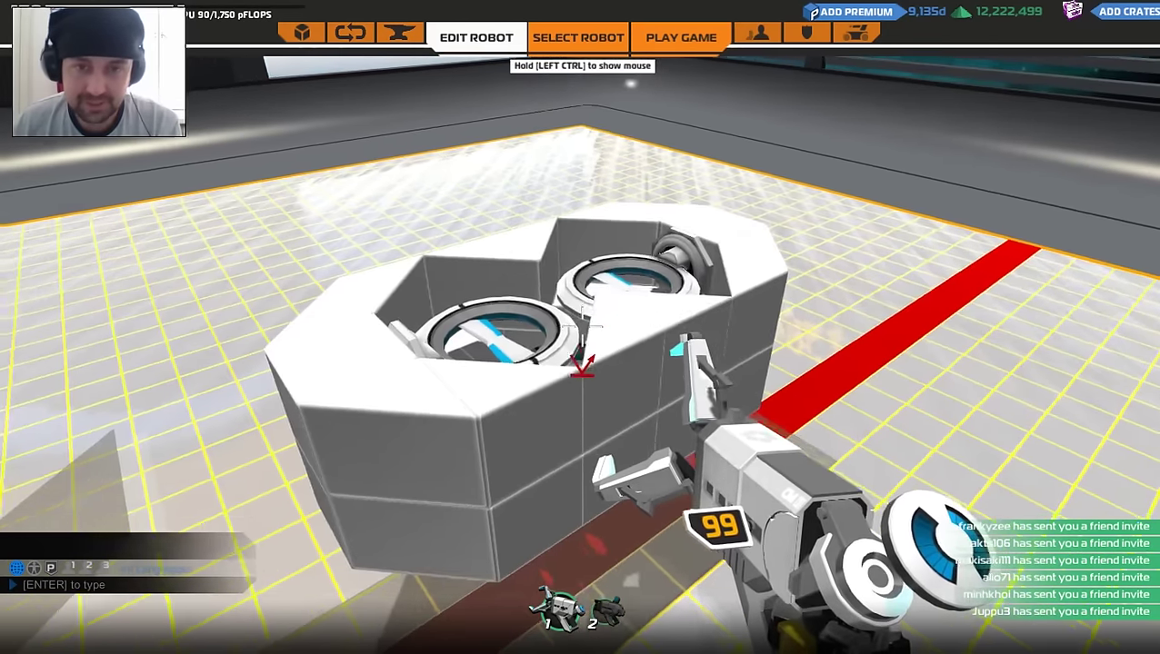
click(582, 328)
click(581, 327)
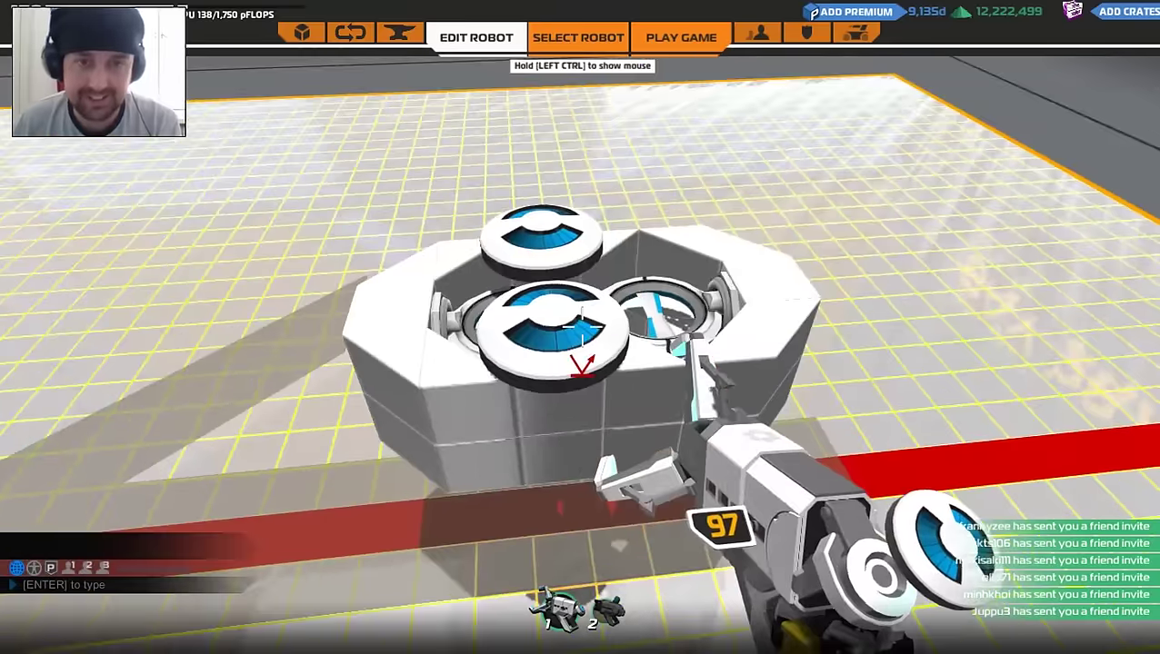
right_click(582, 327)
right_click(582, 327)
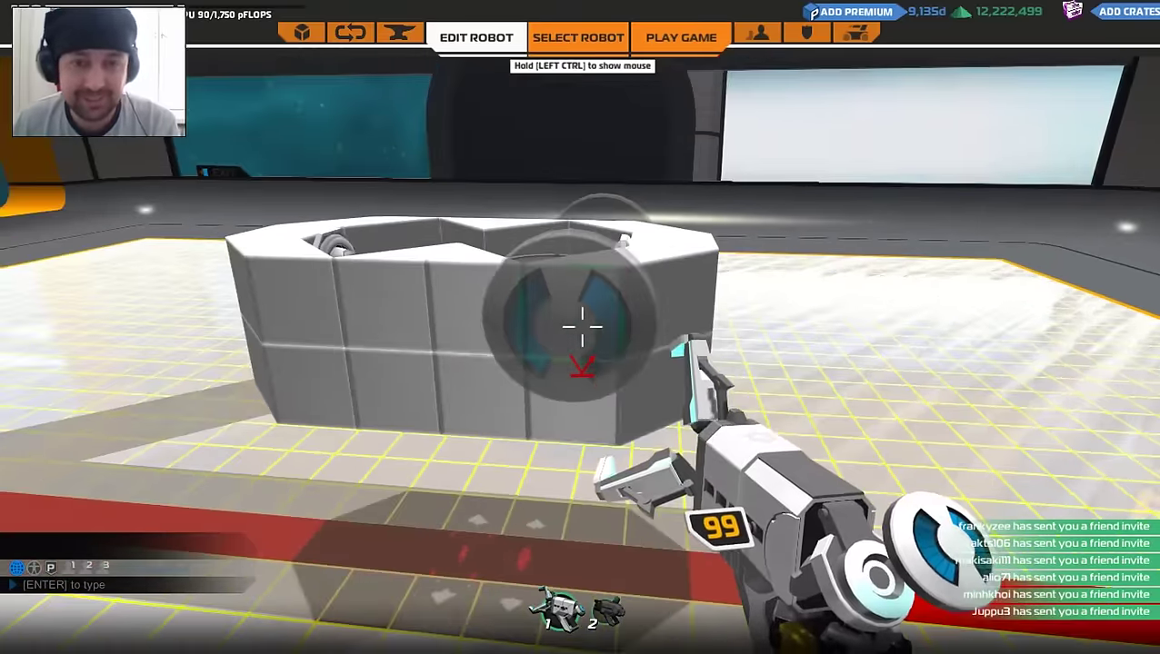
key(Tab)
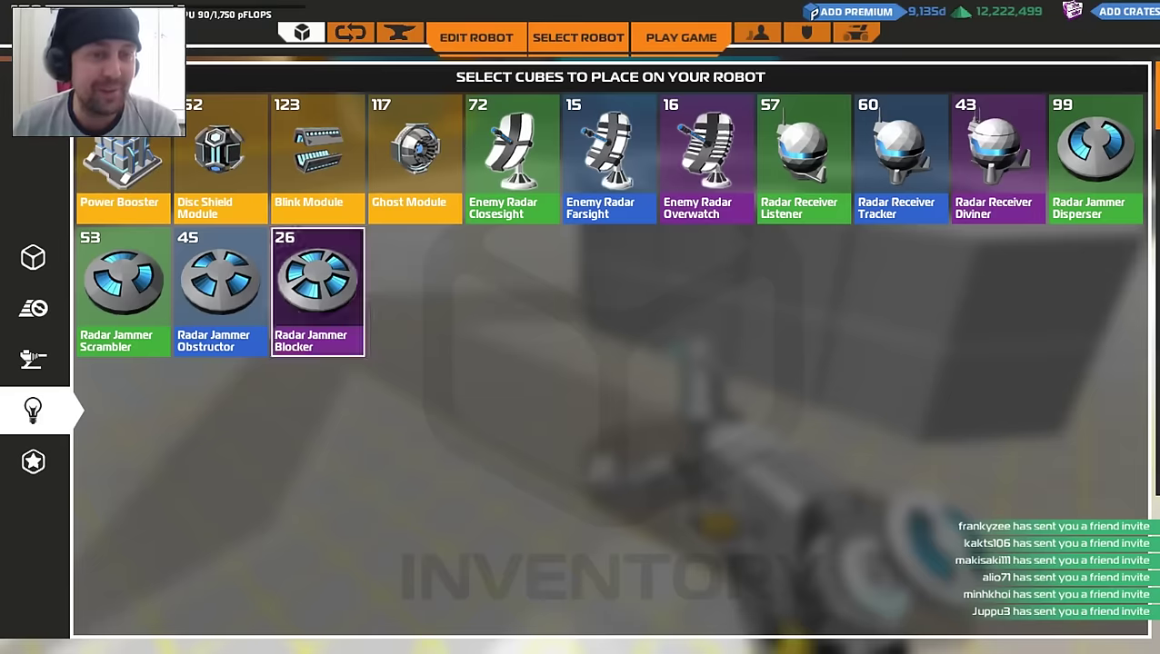
Mount an Ion Distorter beneath the body and assign it to weapon slot 1, reaching 335 CPU.
click(35, 358)
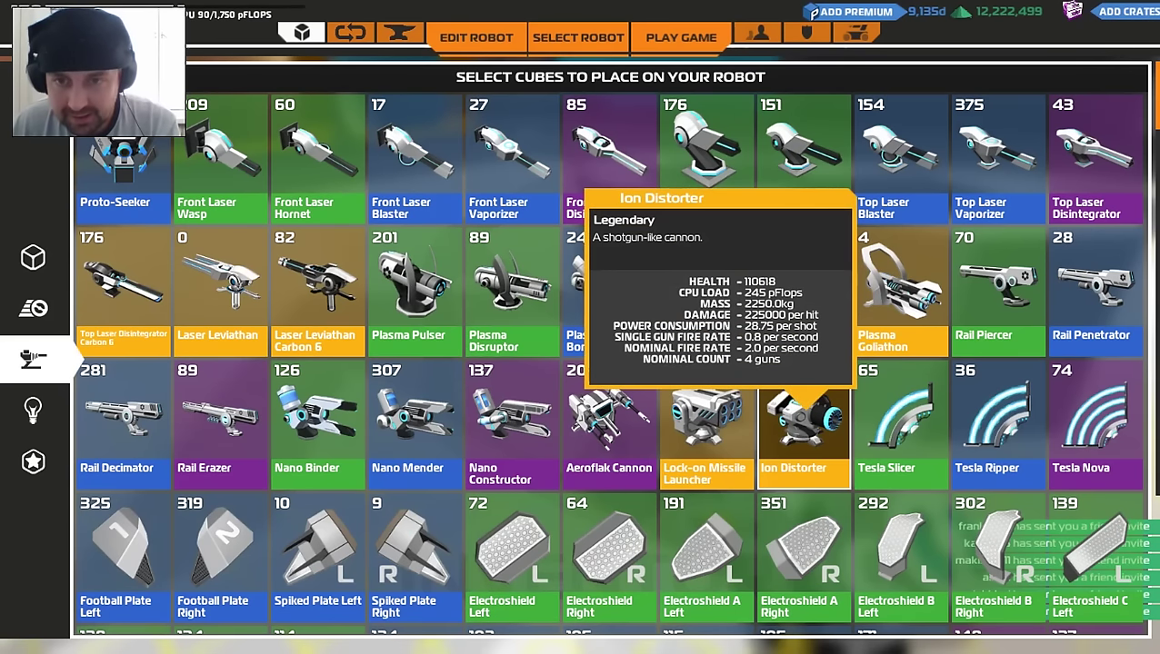
click(804, 428)
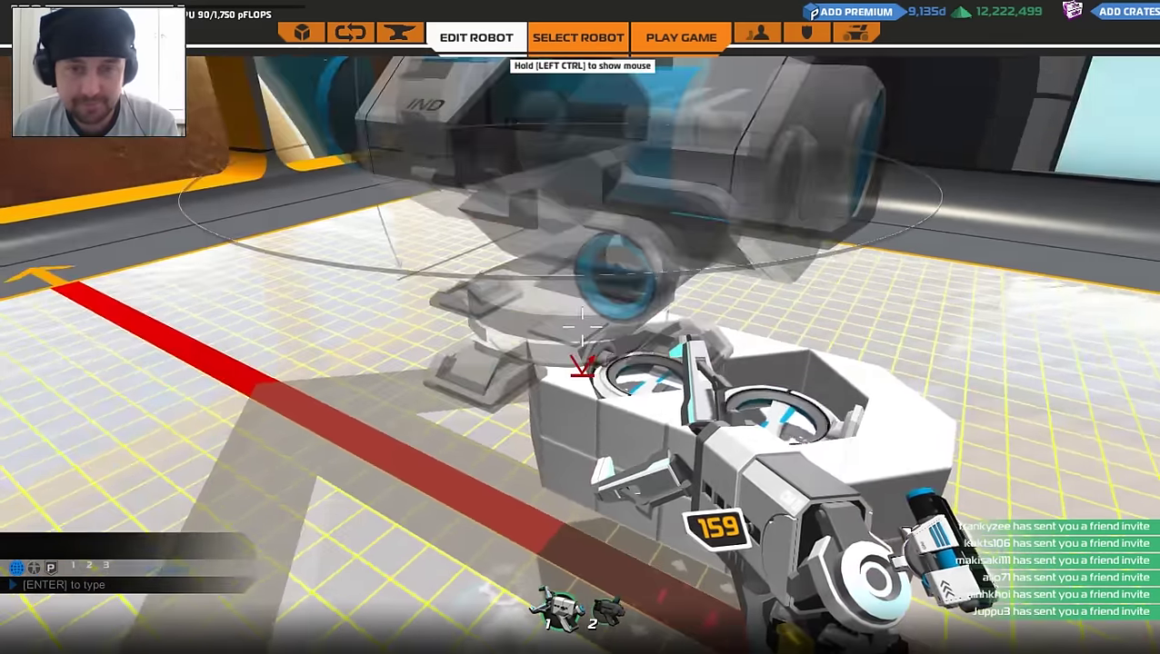
click(581, 327)
mouse_move(611, 358)
mouse_down()
mouse_move(538, 332)
mouse_move(434, 321)
mouse_move(711, 195)
mouse_up()
click(581, 460)
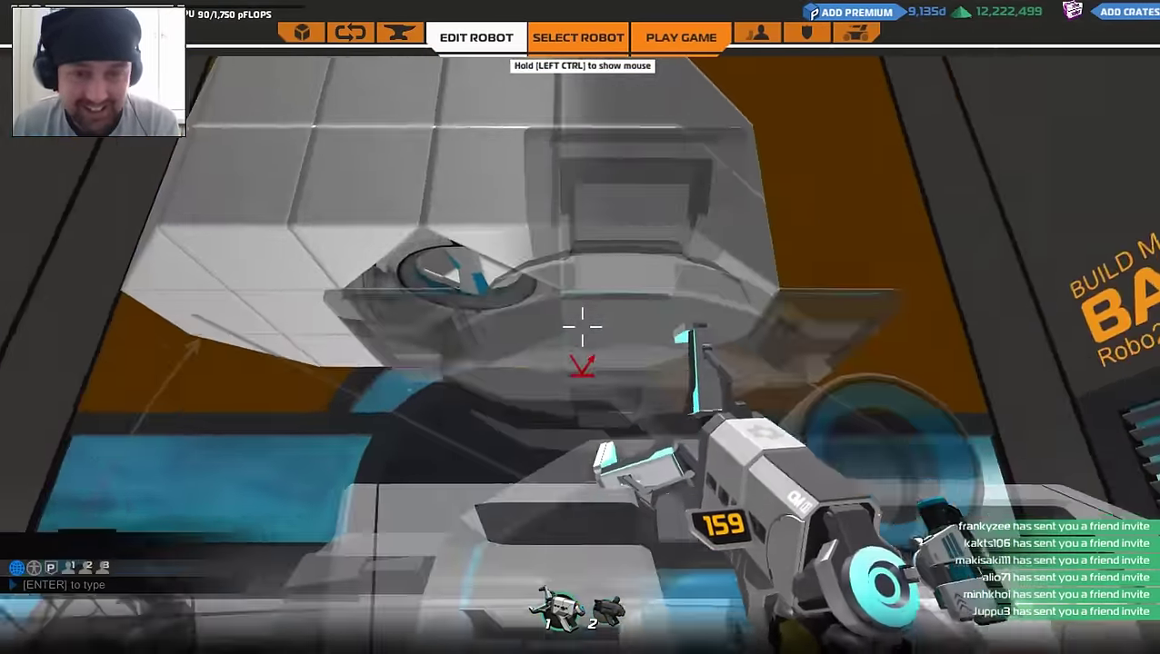
click(582, 327)
click(654, 460)
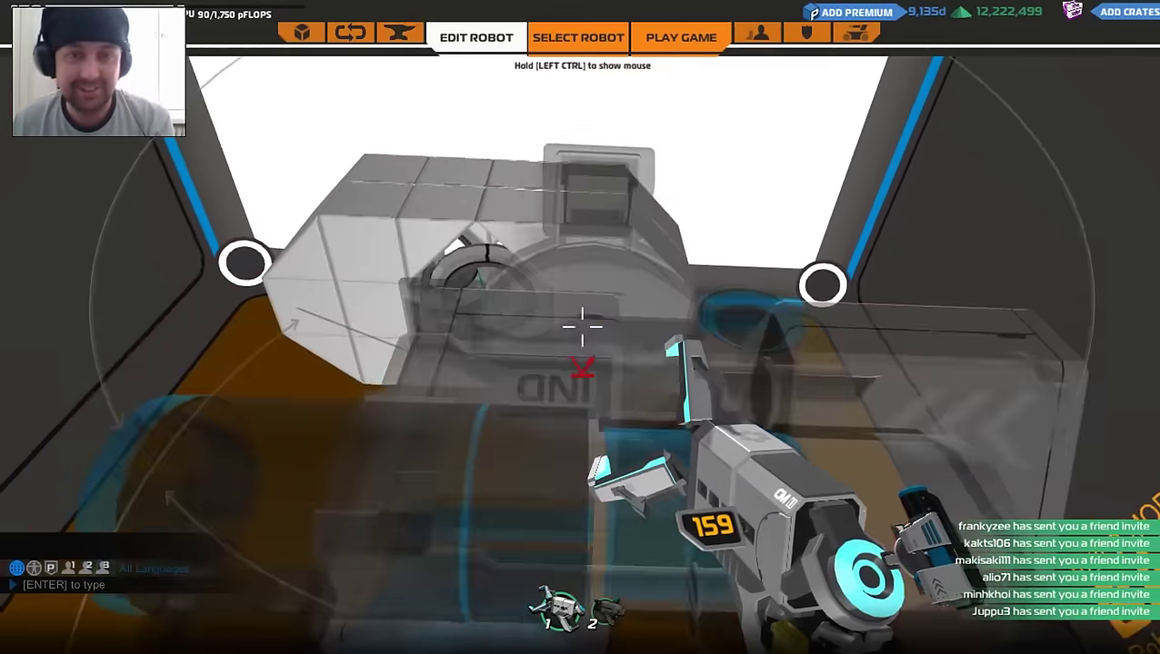
click(581, 327)
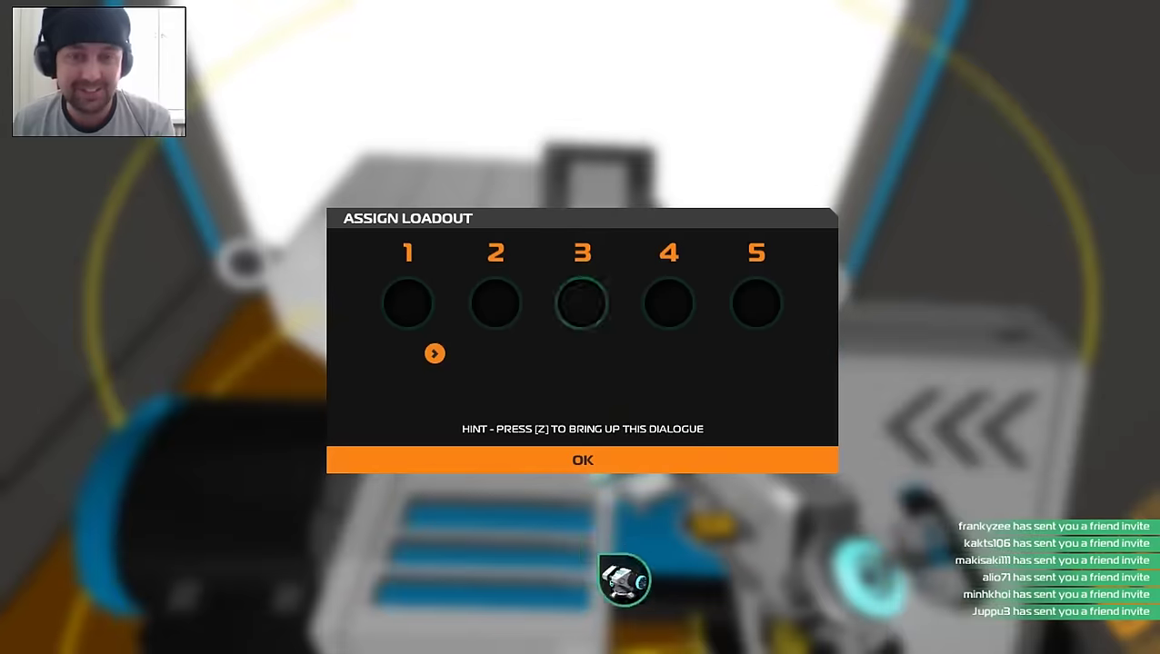
click(407, 303)
click(582, 460)
Test-drive the robot across the hills in the Test Zone, then return to the bay.
key(s)
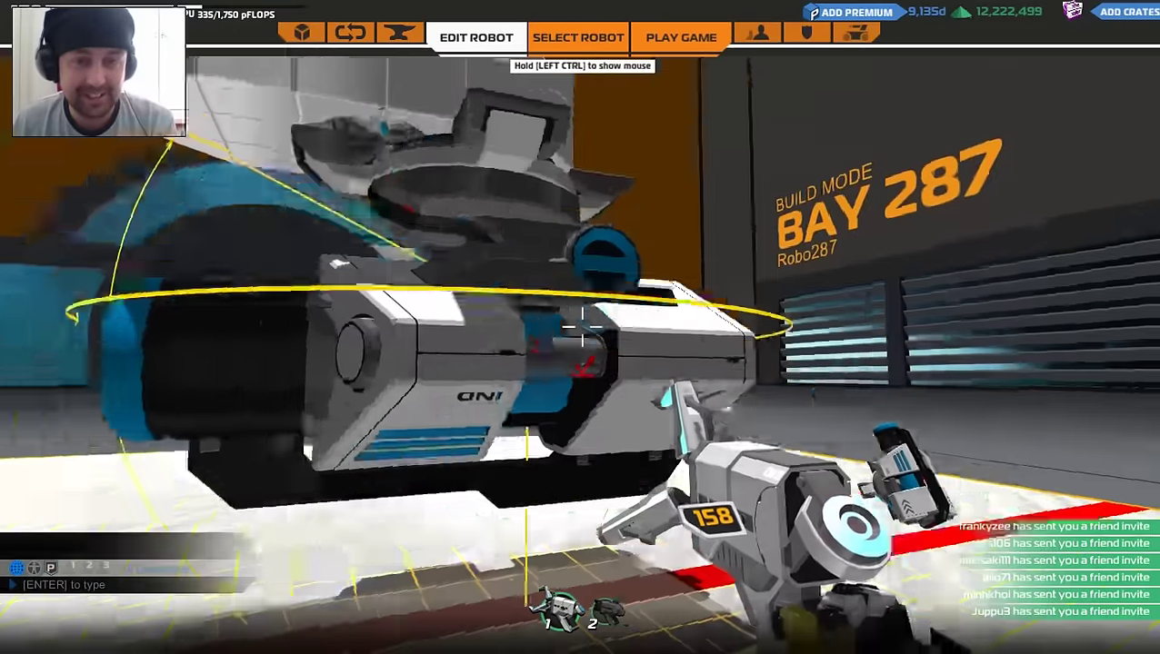
key(s)
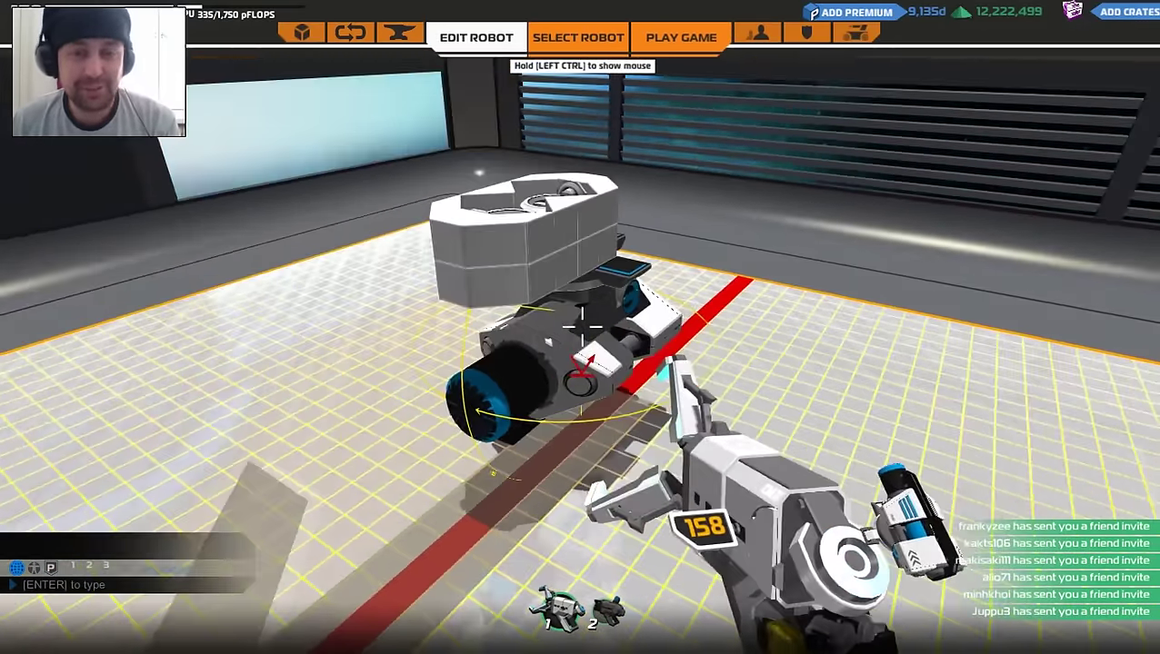
key(t)
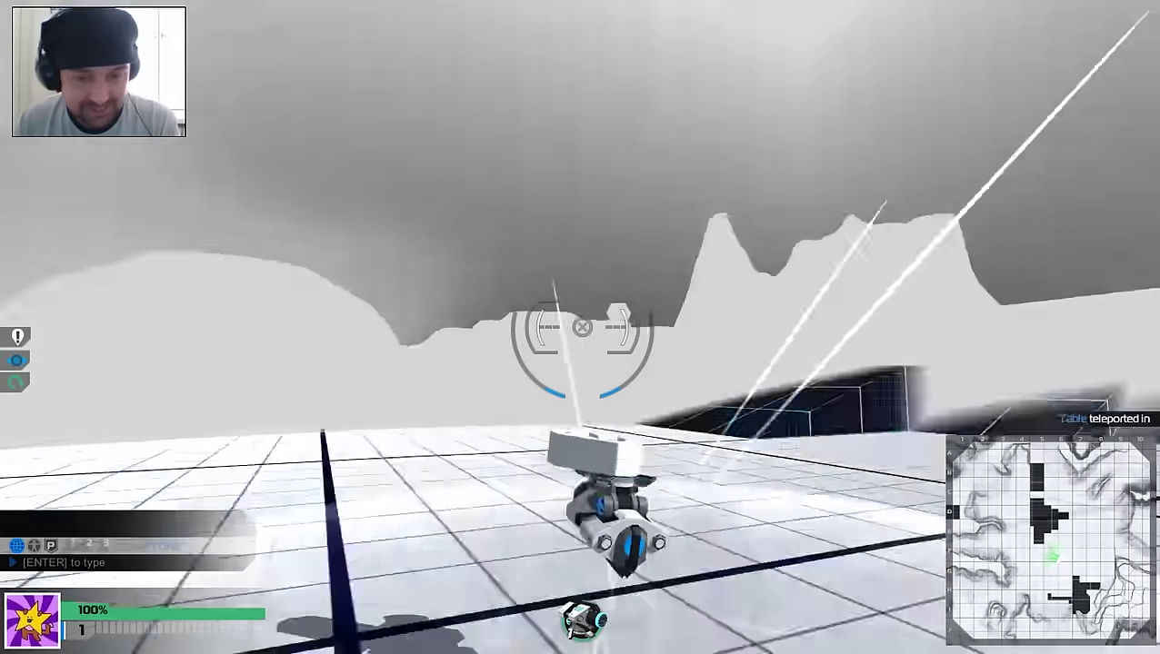
key(w)
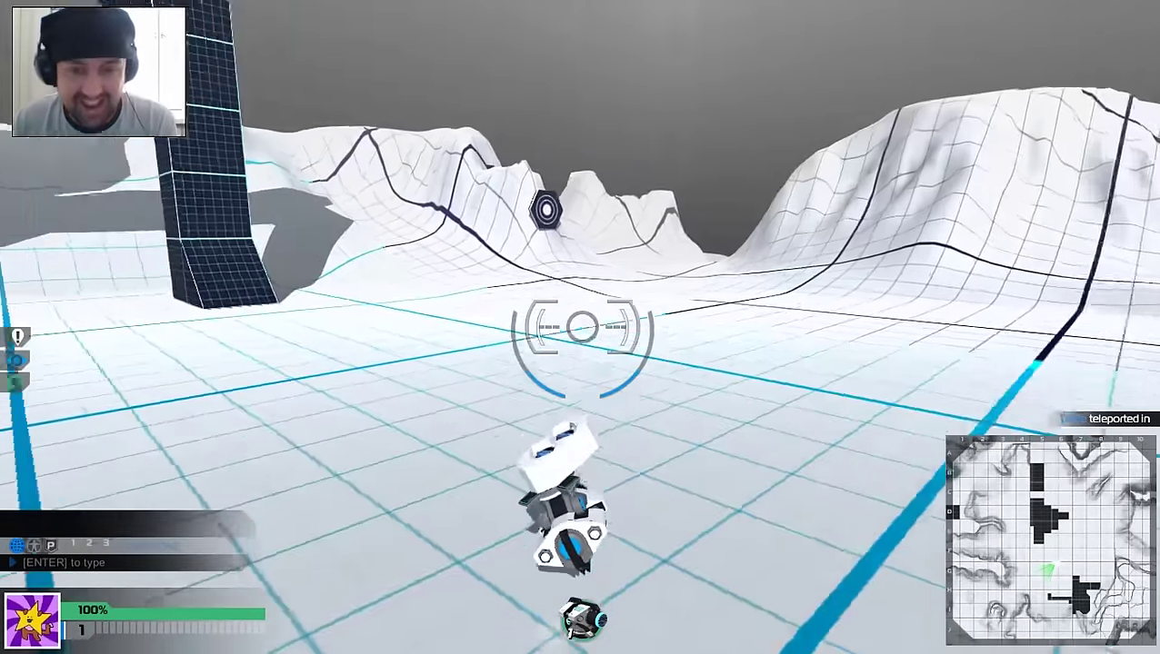
key(w)
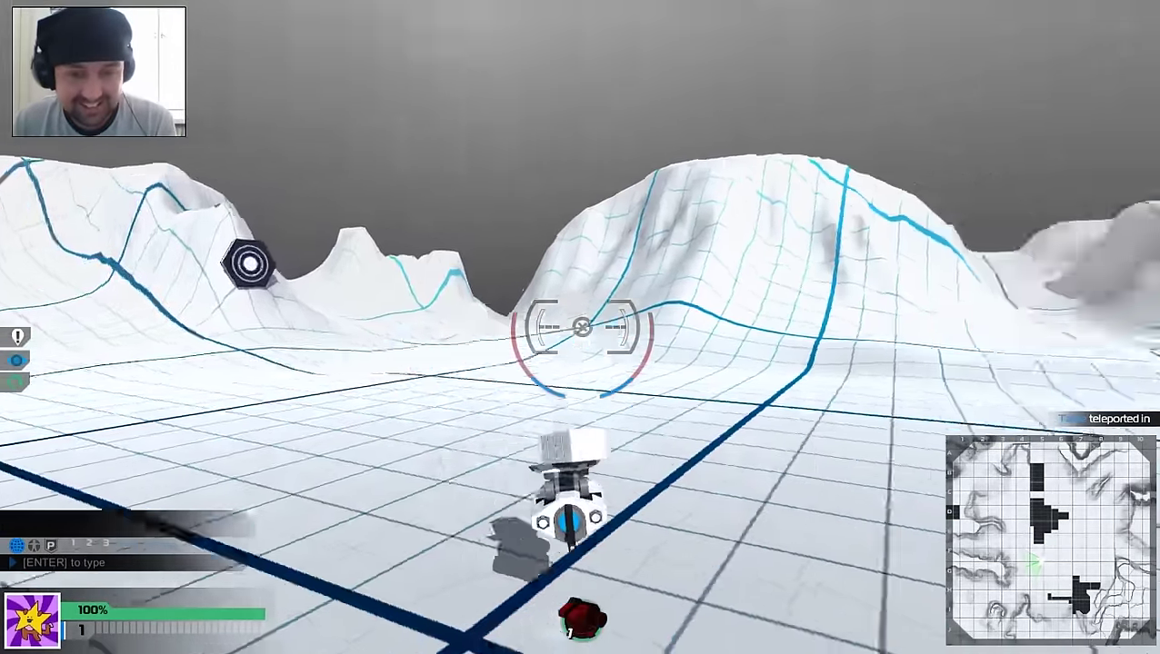
key(Escape)
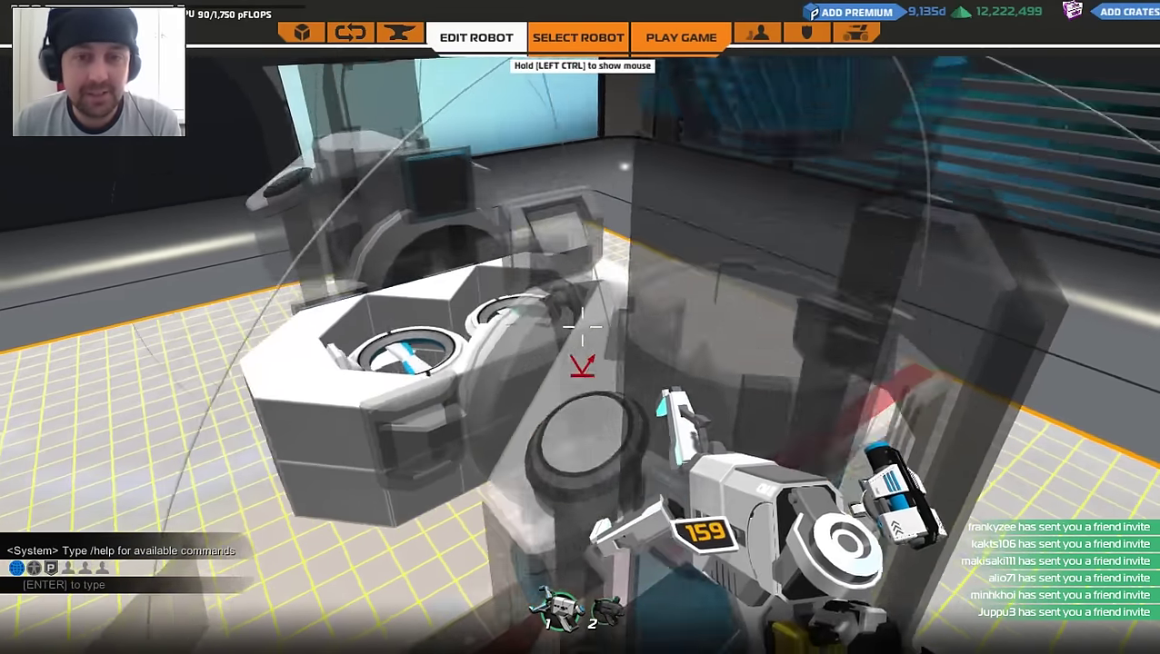
Pick the Proto-Seeker from the Weapons category and close the inventory.
key(Tab)
click(33, 308)
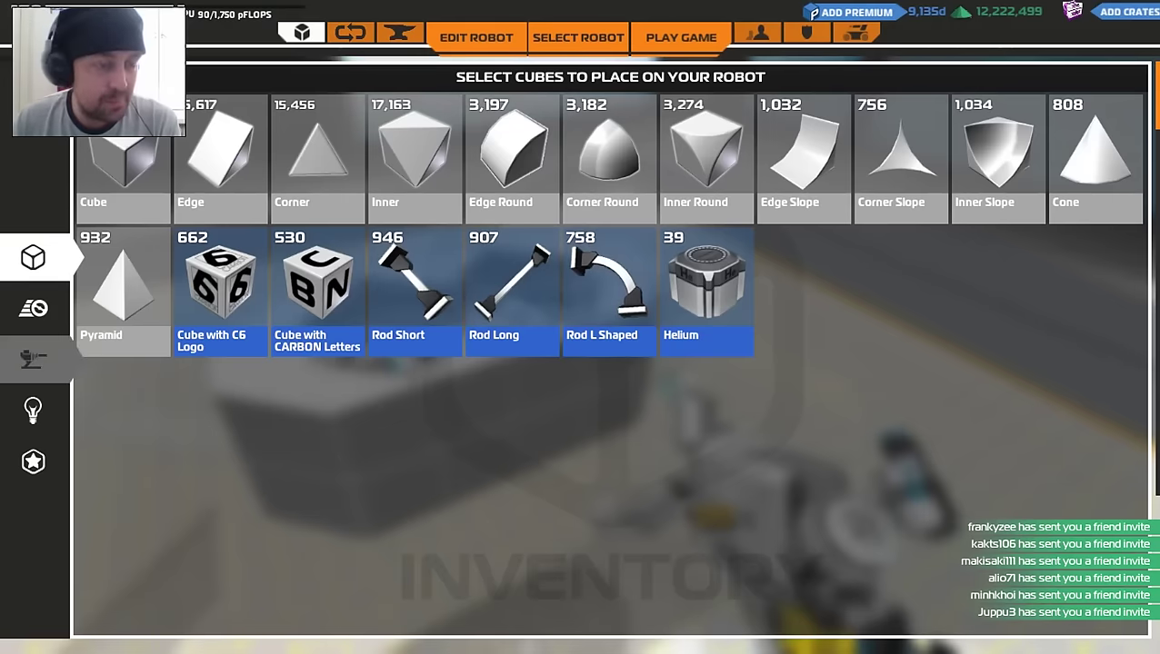
click(33, 462)
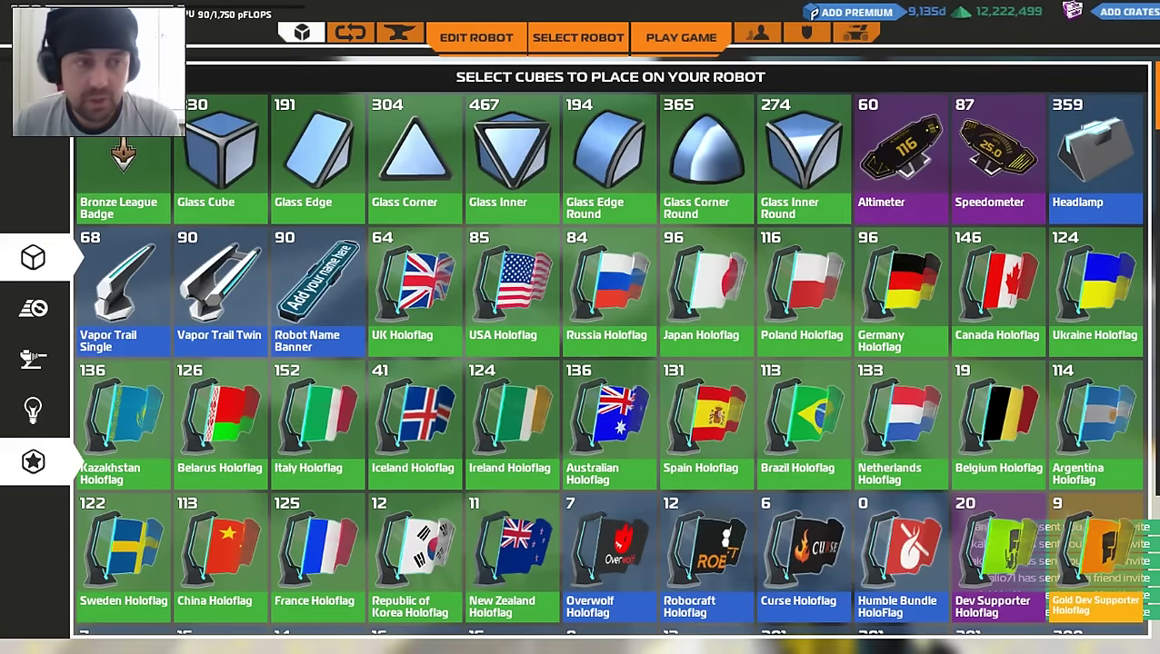
click(33, 259)
click(33, 308)
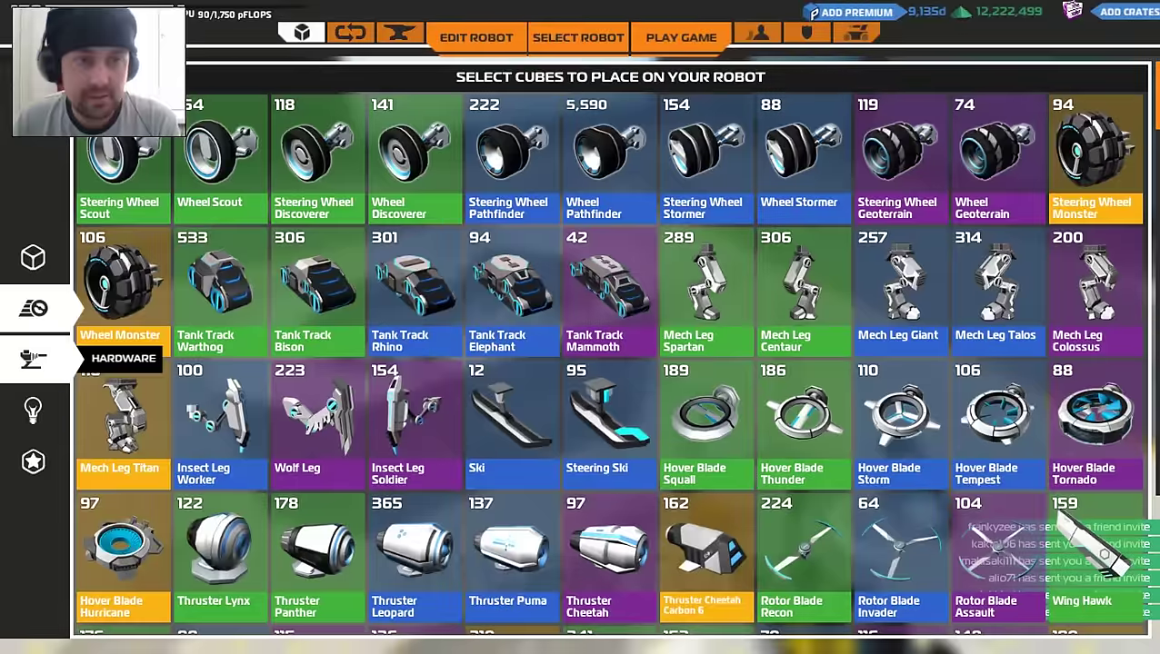
click(33, 358)
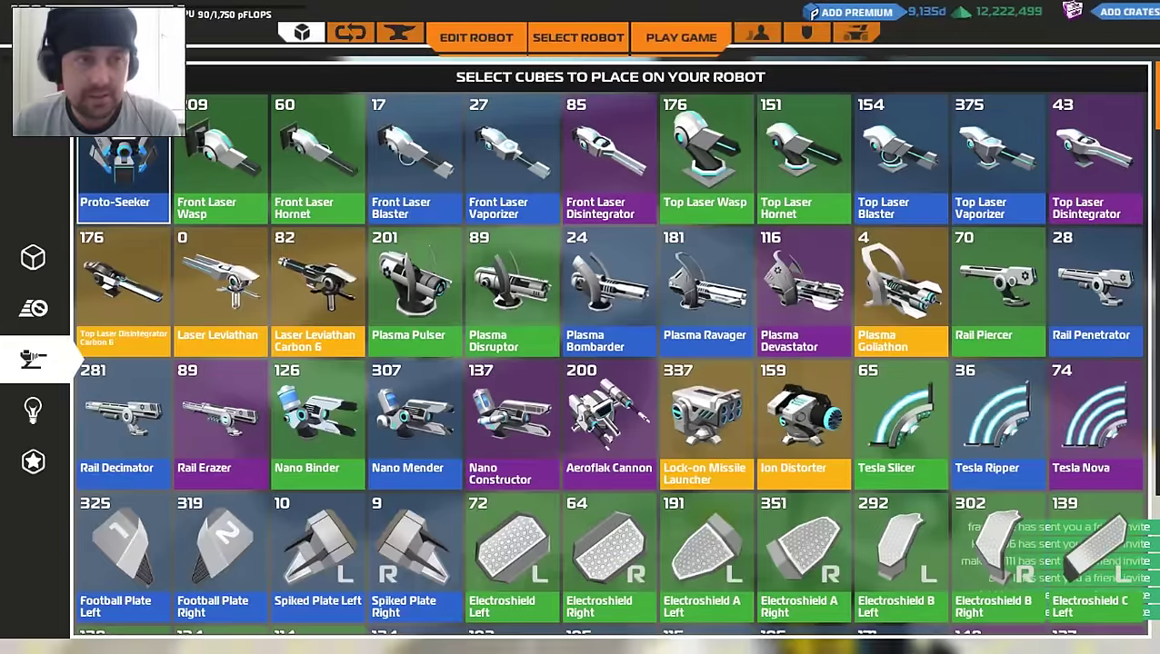
key(Escape)
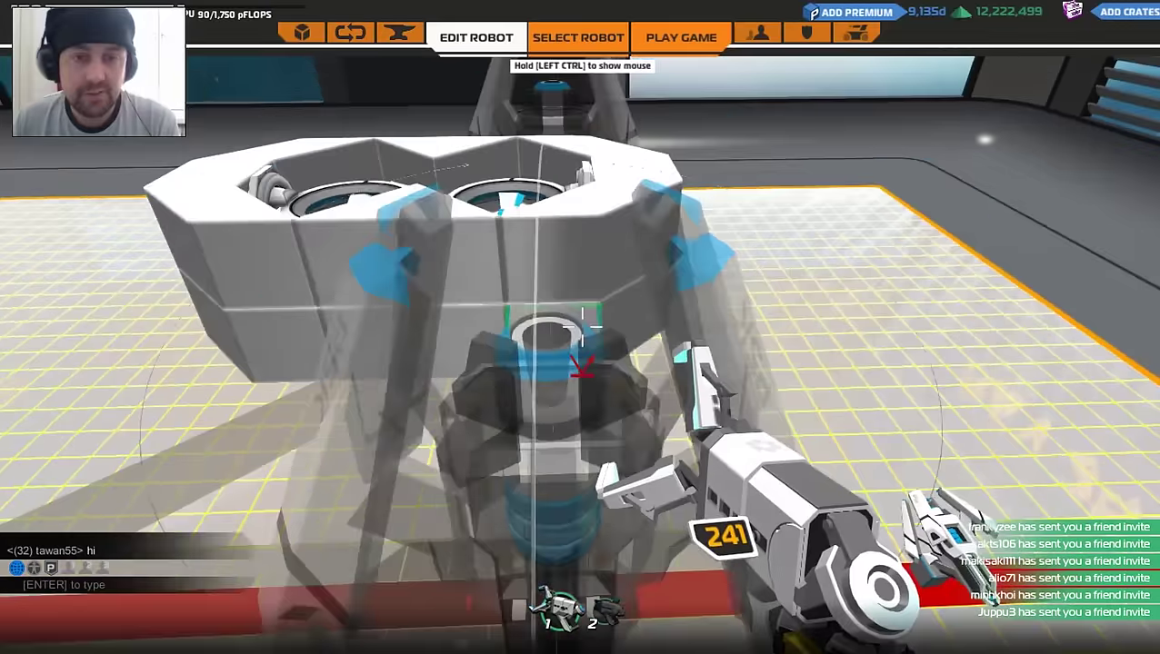
Add a cube and another Proto-Seeker to the body, discarding a test ring part, reaching 490 CPU.
key(z)
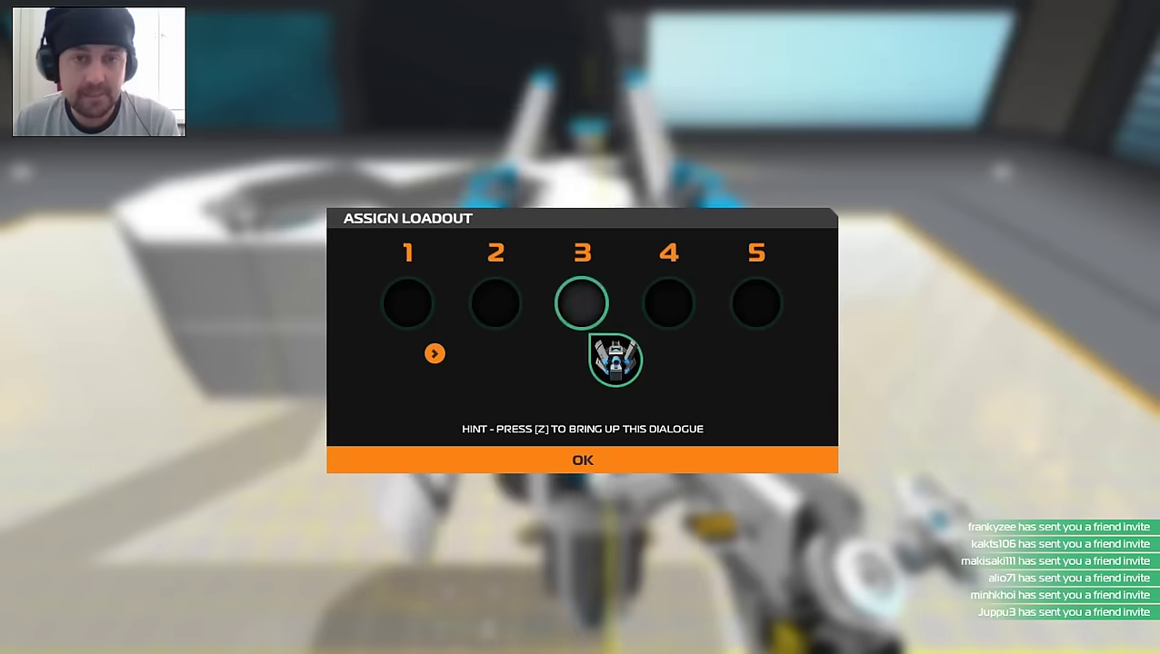
key(Return)
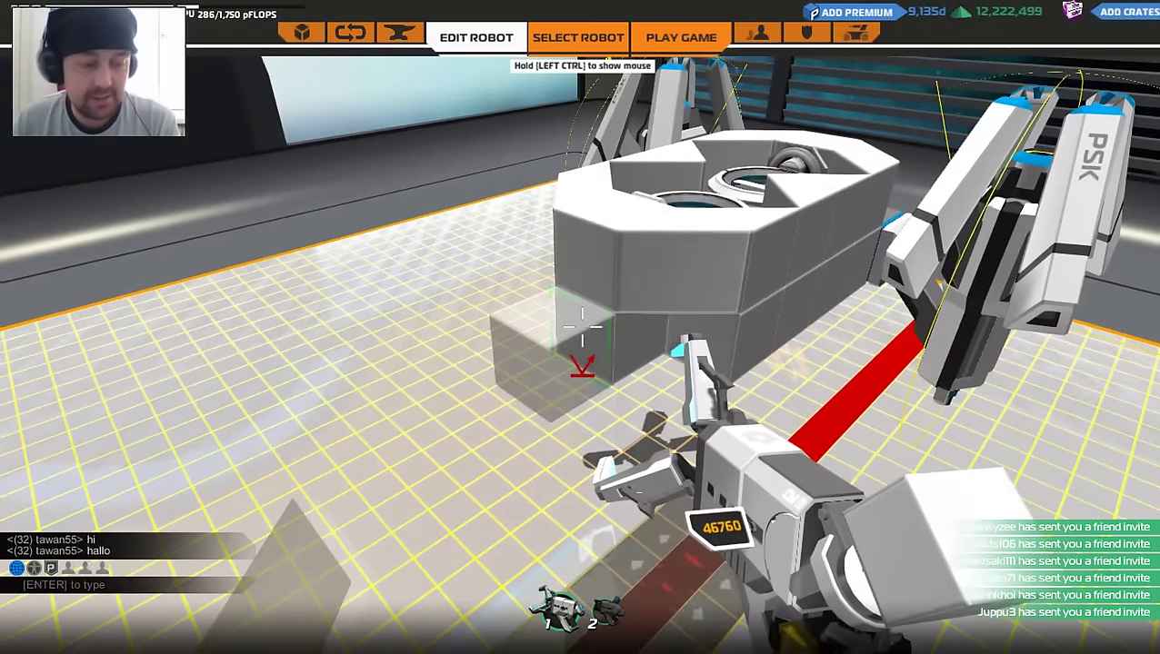
click(582, 324)
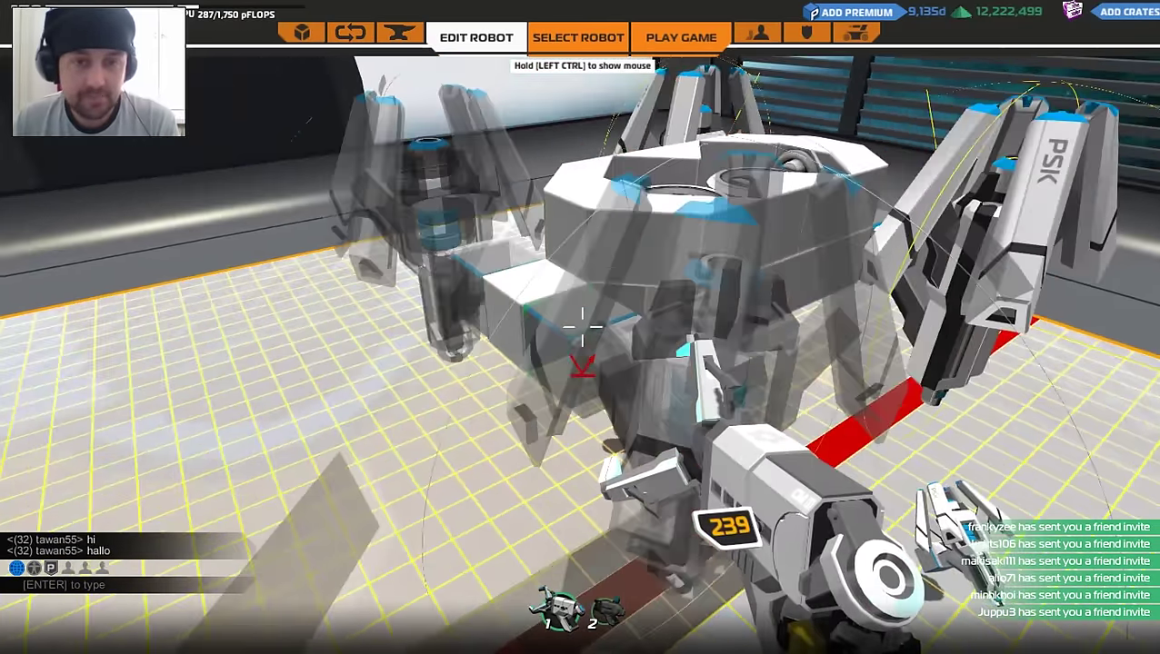
click(582, 324)
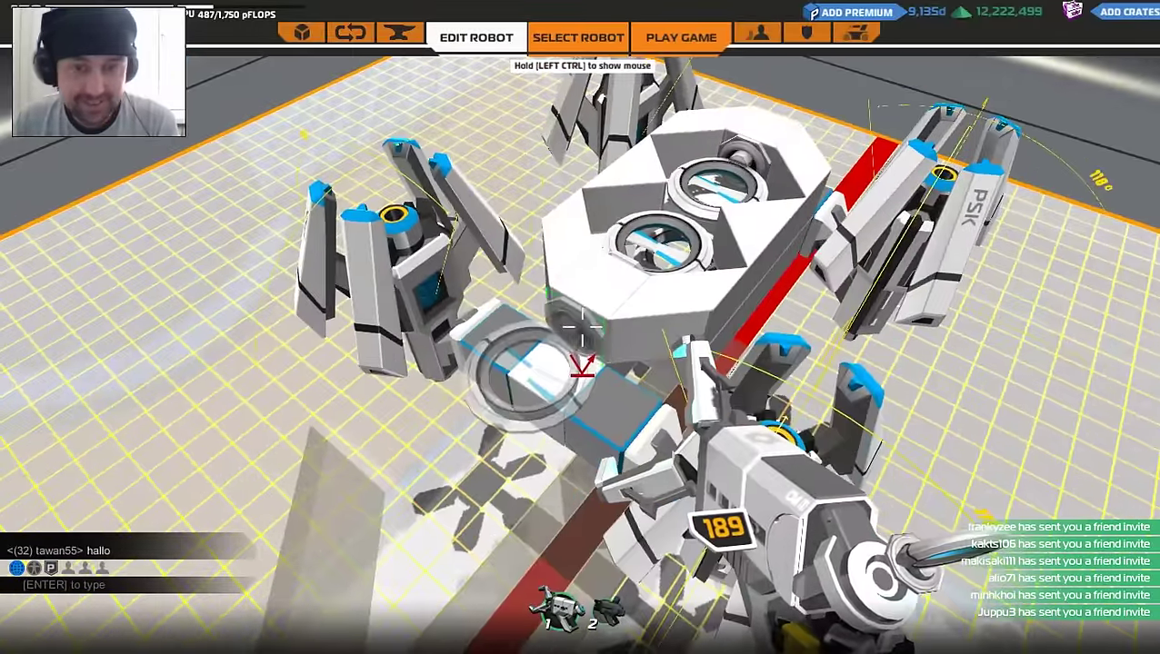
click(582, 325)
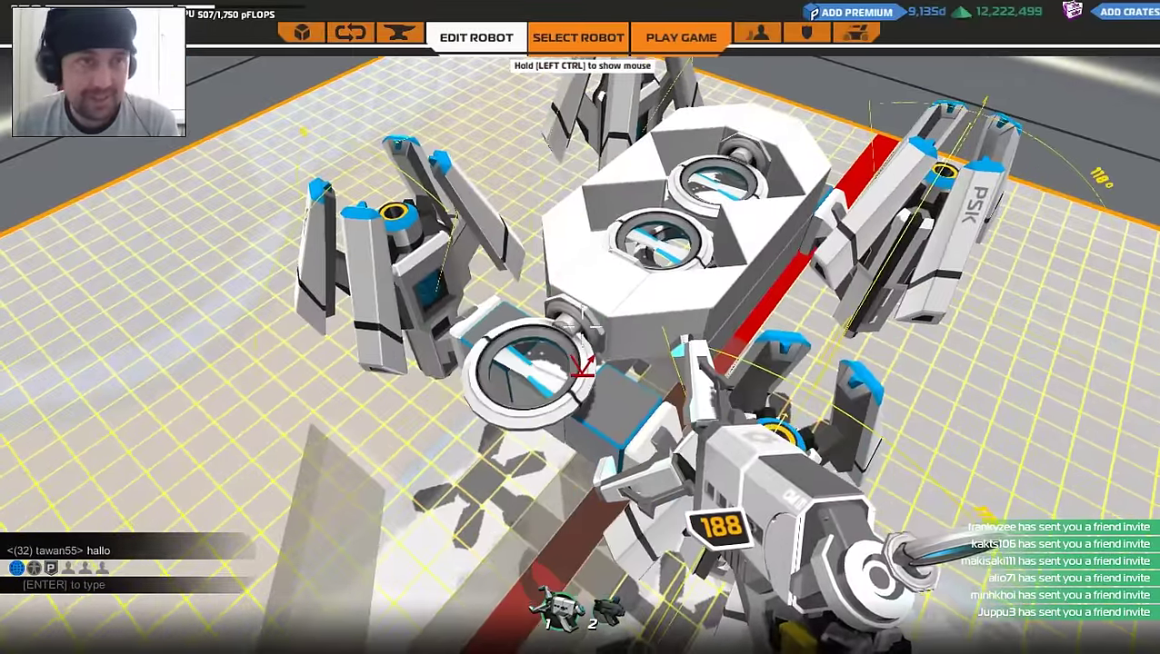
right_click(582, 324)
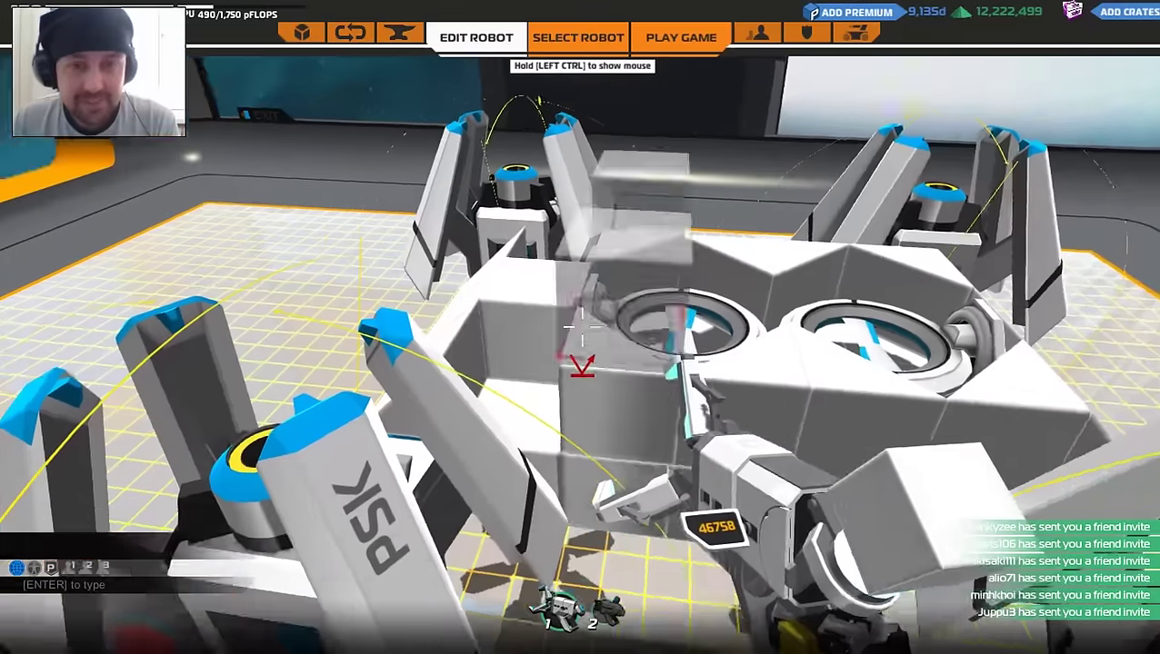
Slope the body's front edges with Corner cubes, then select the Inner cube, reaching 492 CPU.
click(582, 325)
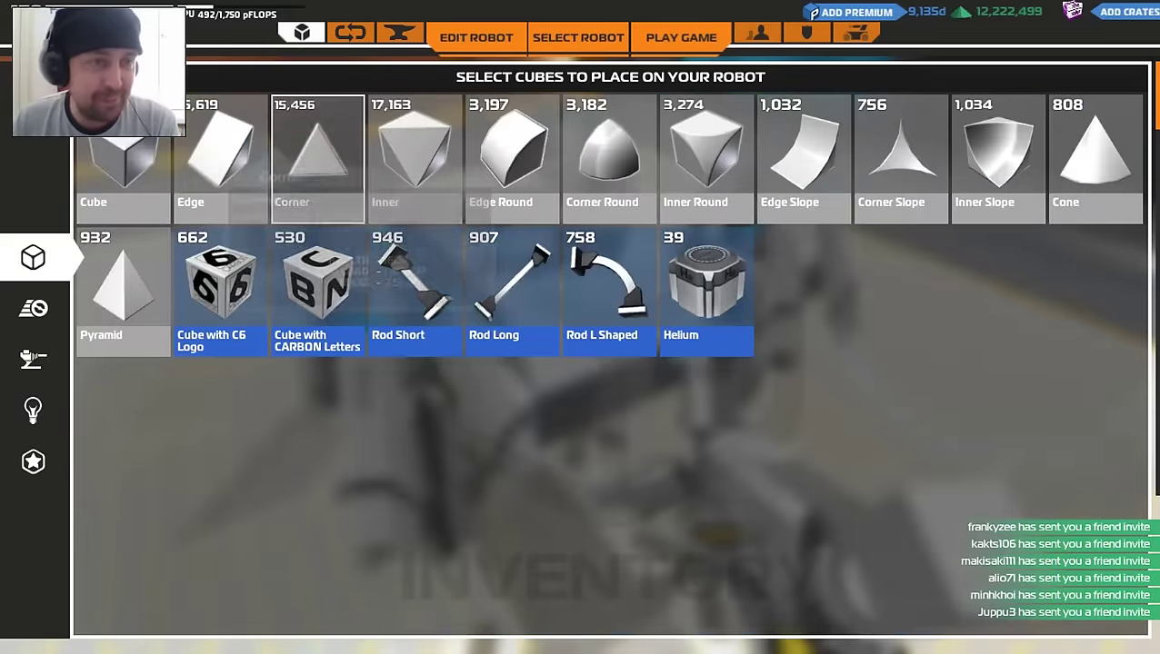
click(317, 156)
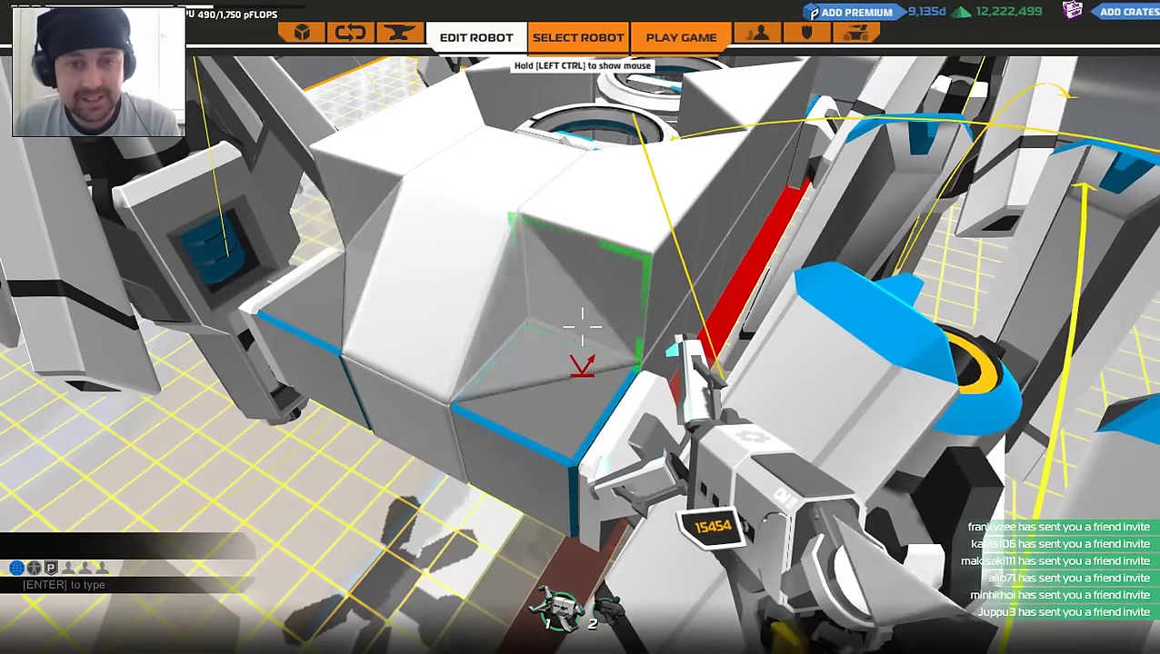
key(i)
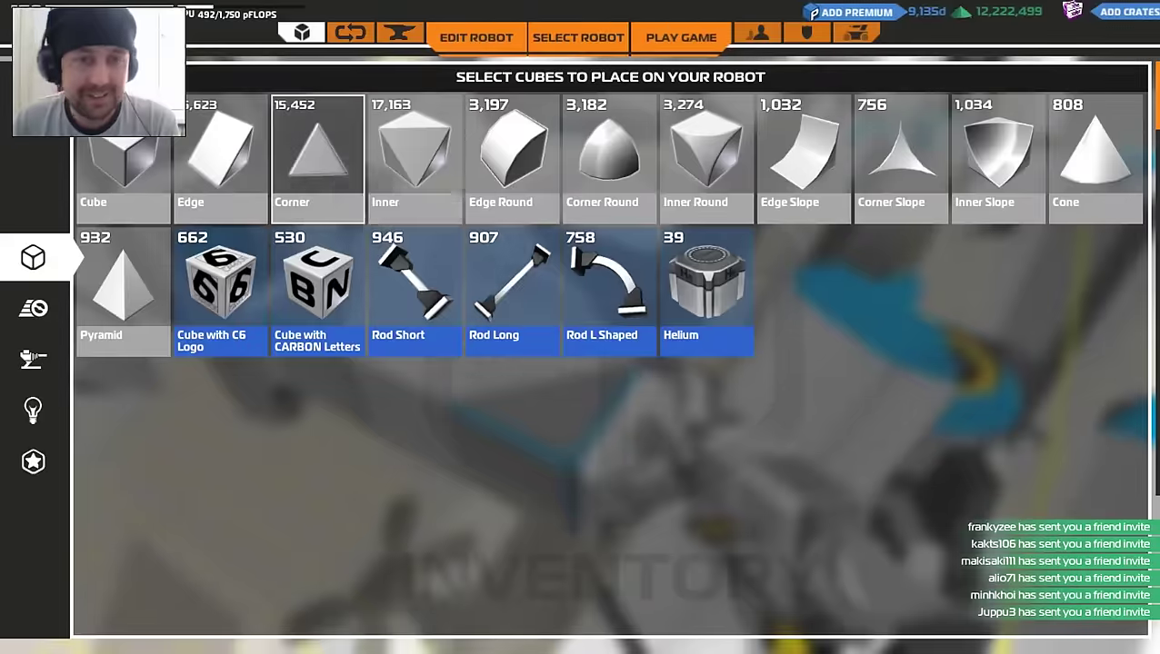
click(414, 145)
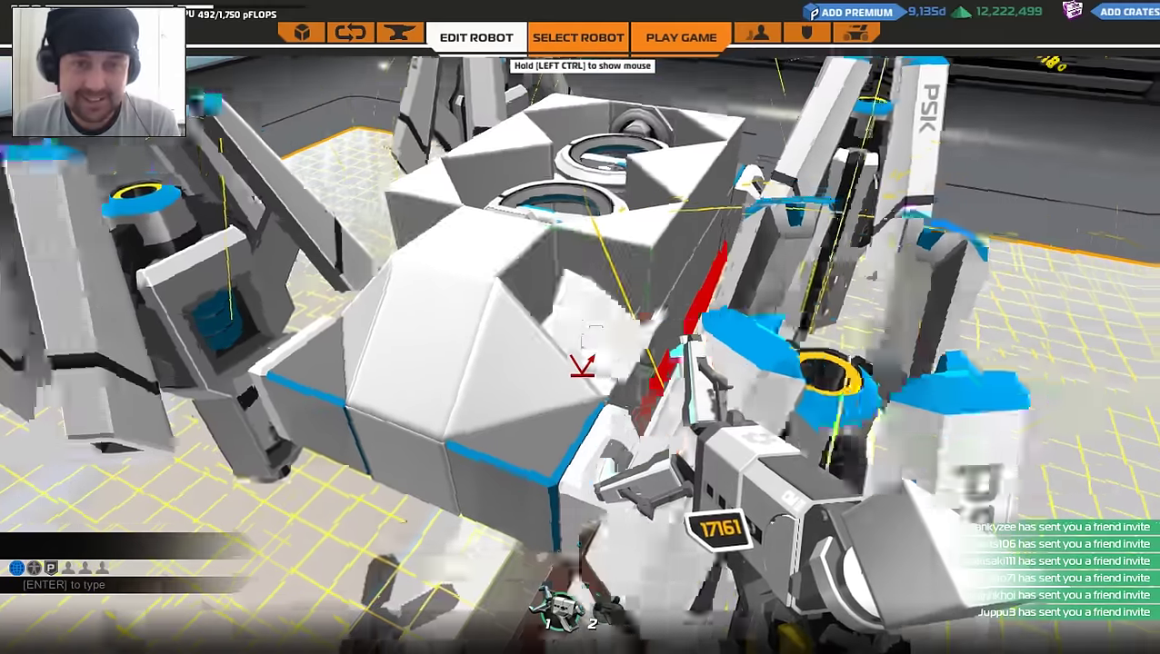
Inspect the hover robot from below, above and inside, then load it into the Test Zone.
key(s)
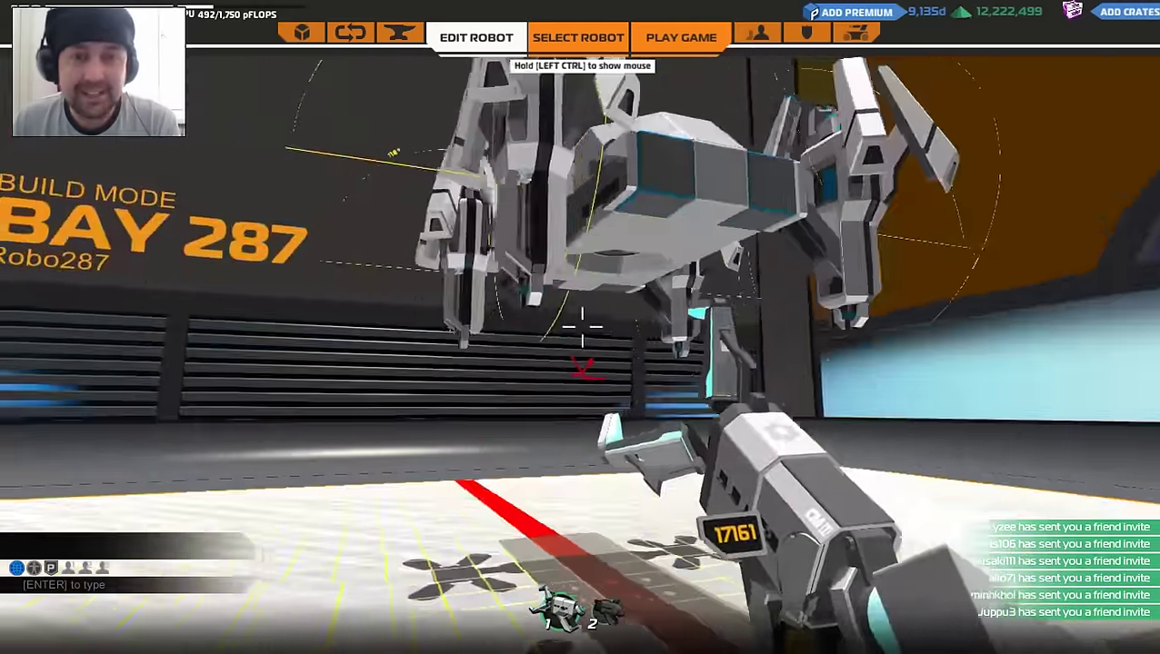
key(w)
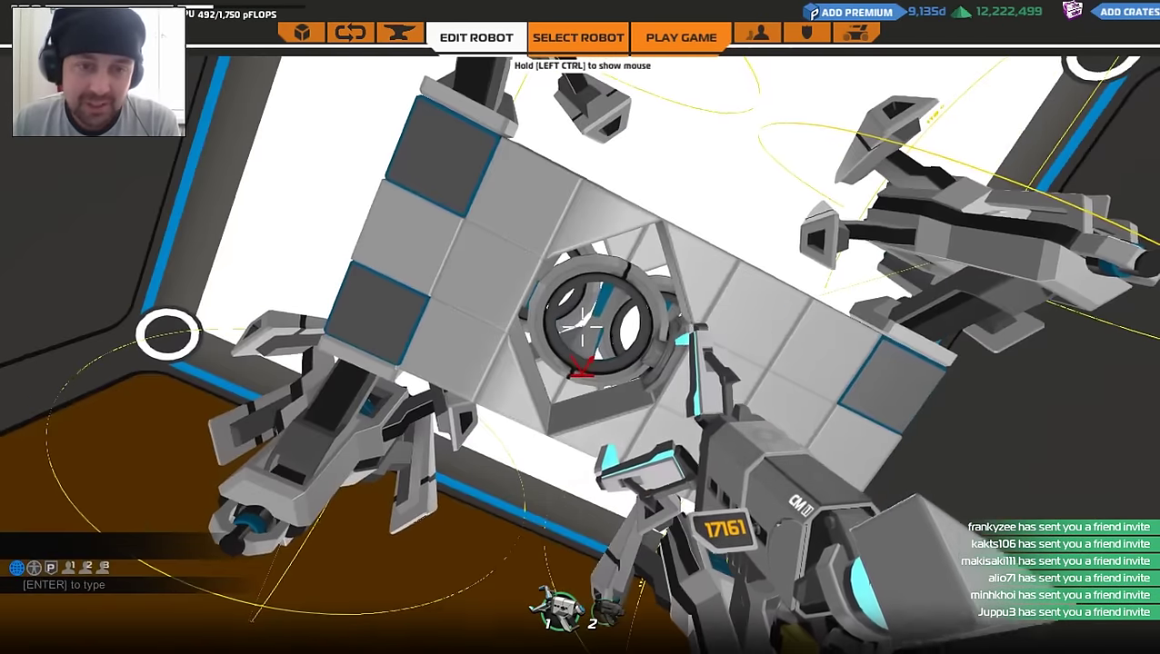
key(w)
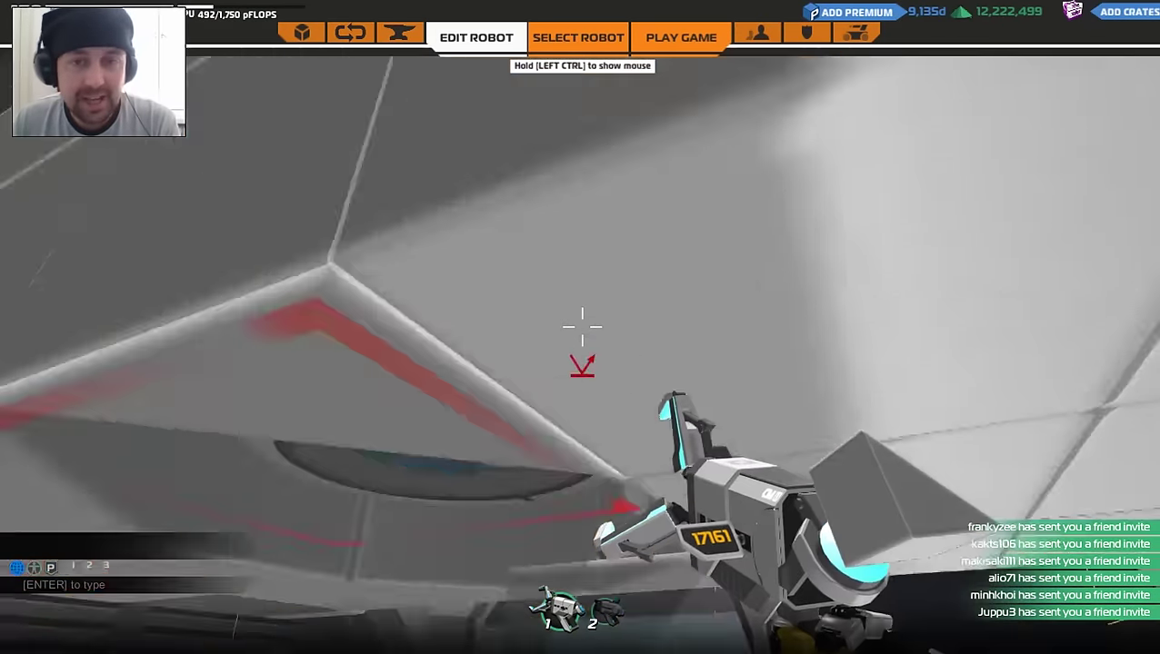
key(s)
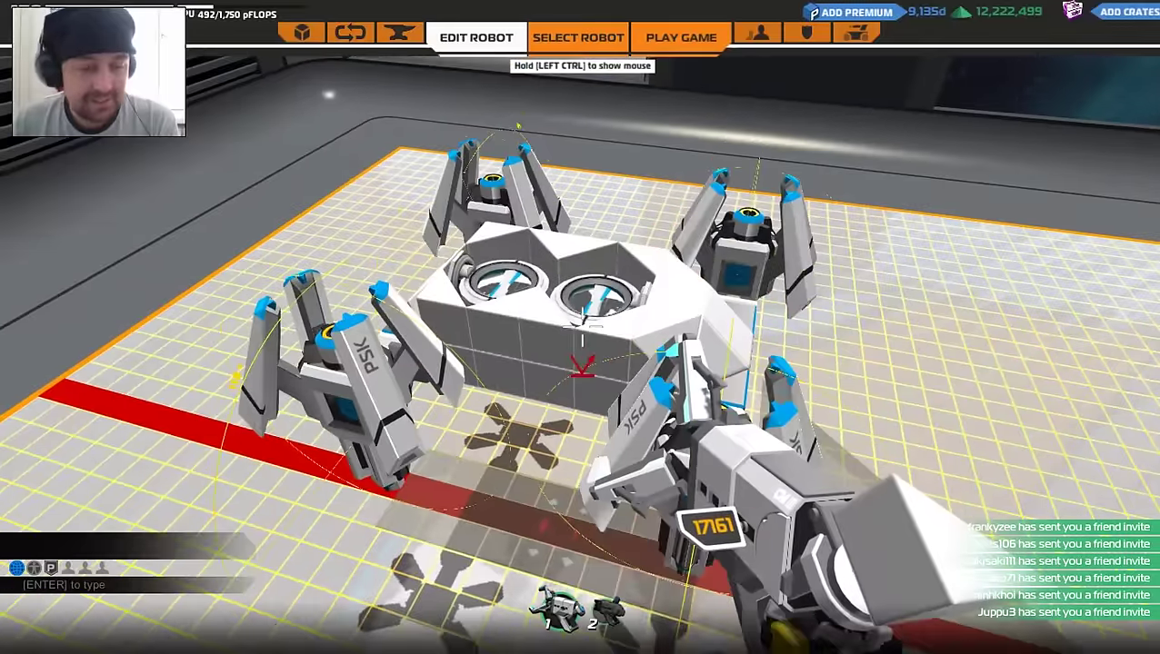
key(t)
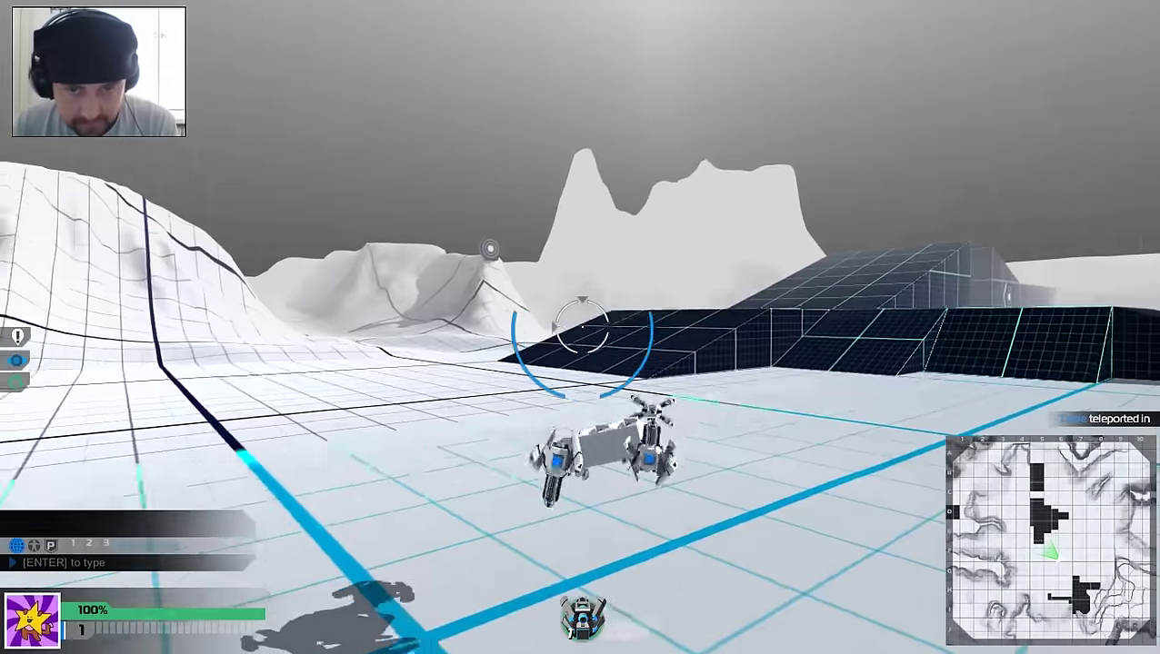
Steer the hover robot left across the Test Zone floor toward the gridded target tower.
key(w)
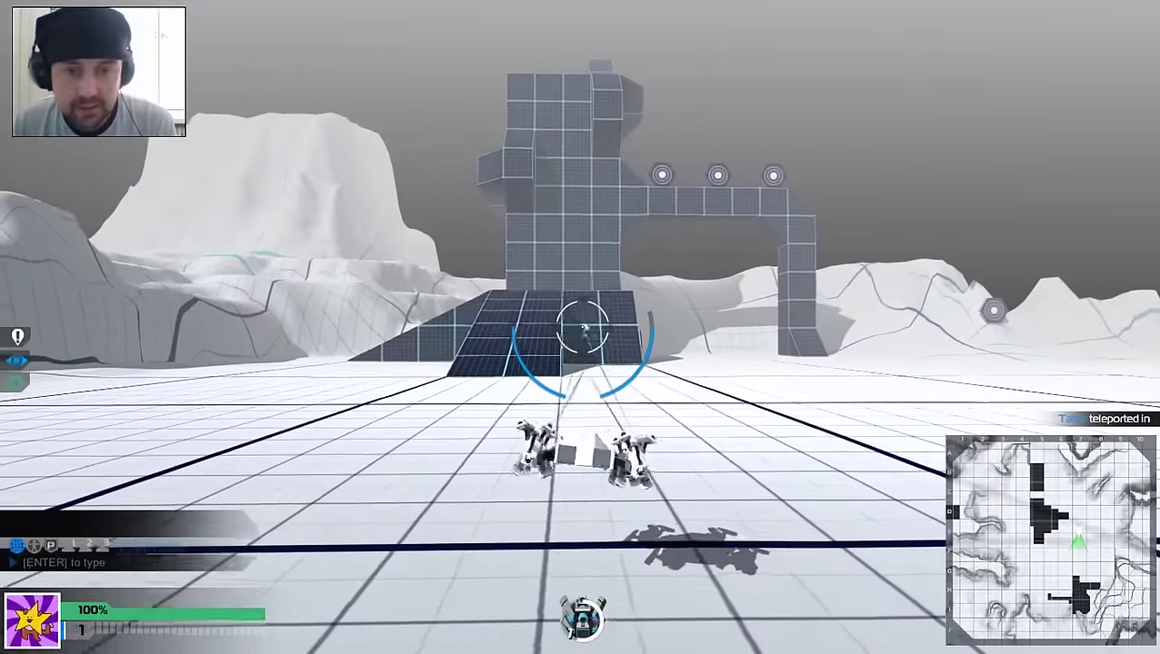
Return to the build bay and adjust cubes on the robot's underside, reaching 497 CPU.
key(Escape)
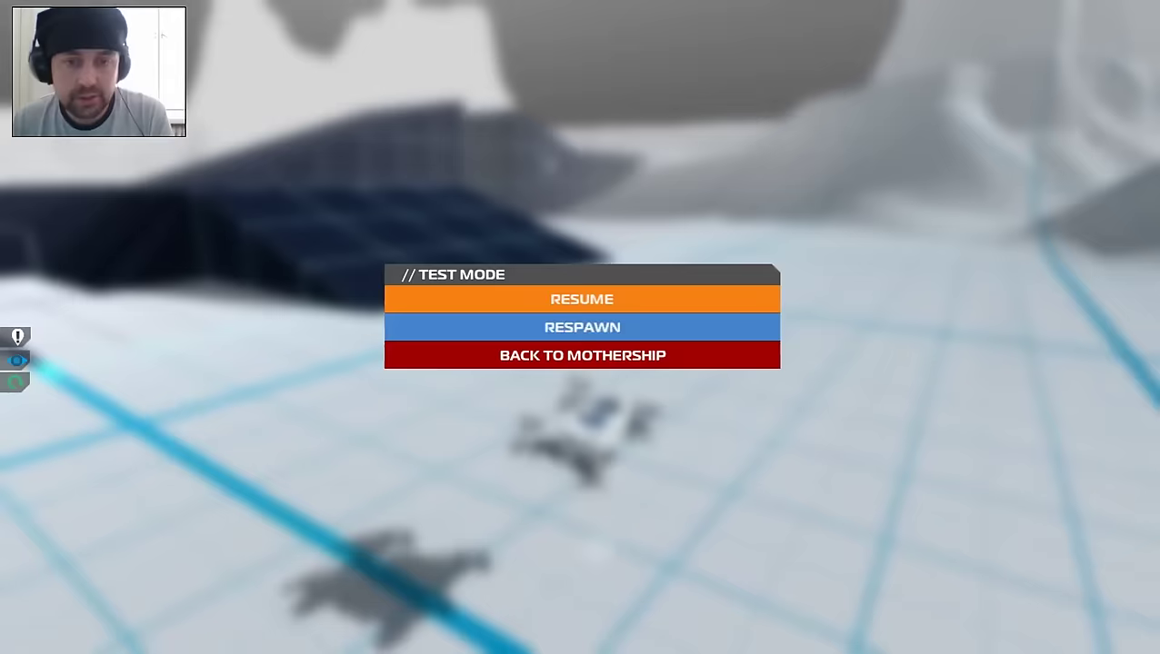
key(Return)
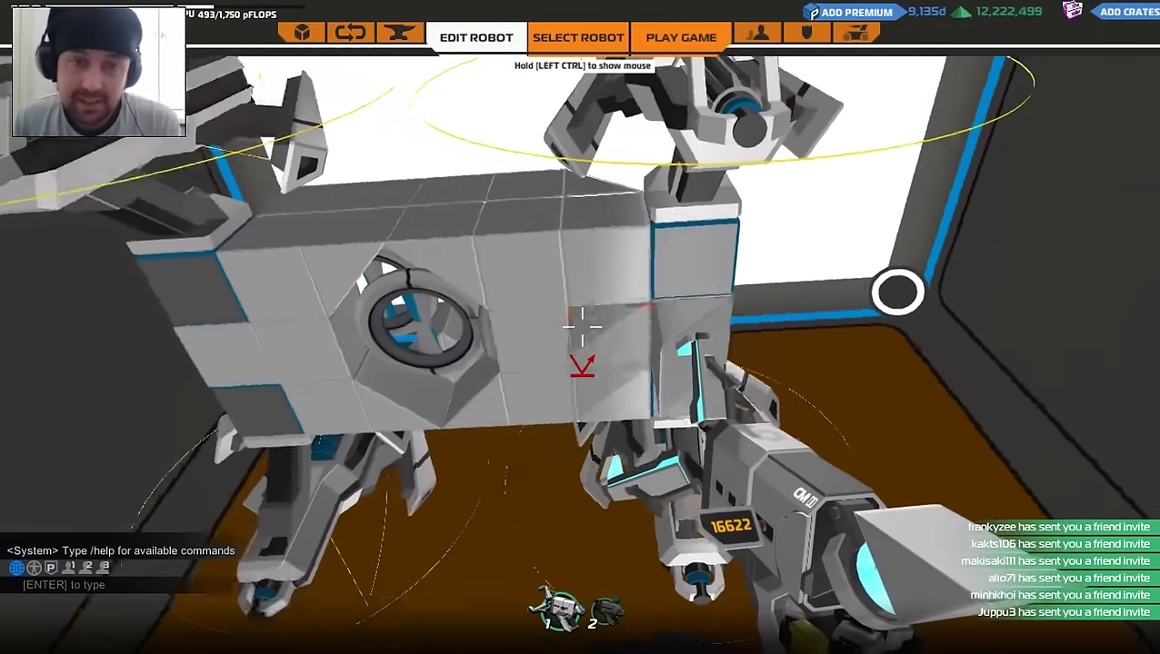
key(d)
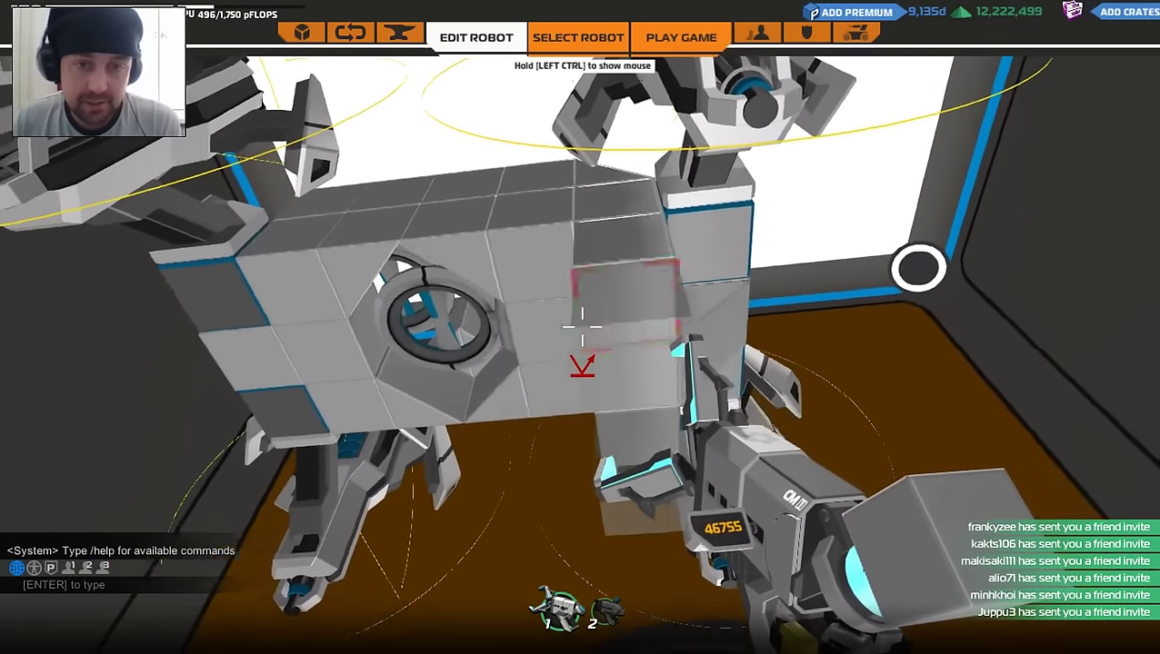
key(c)
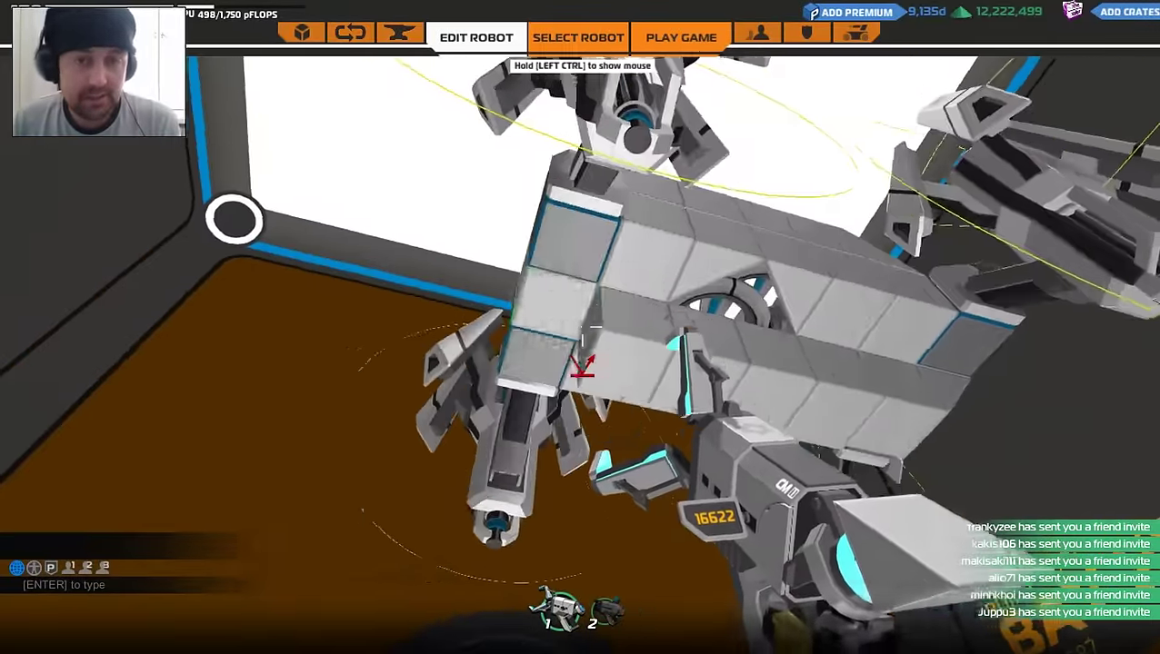
click(582, 323)
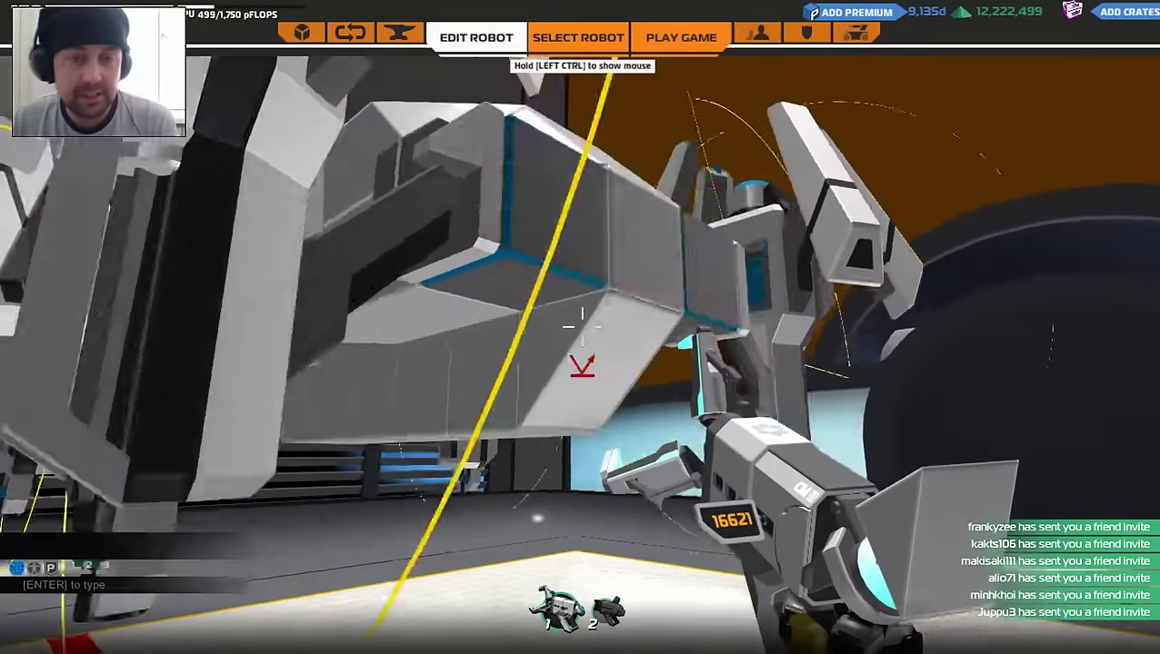
right_click(581, 323)
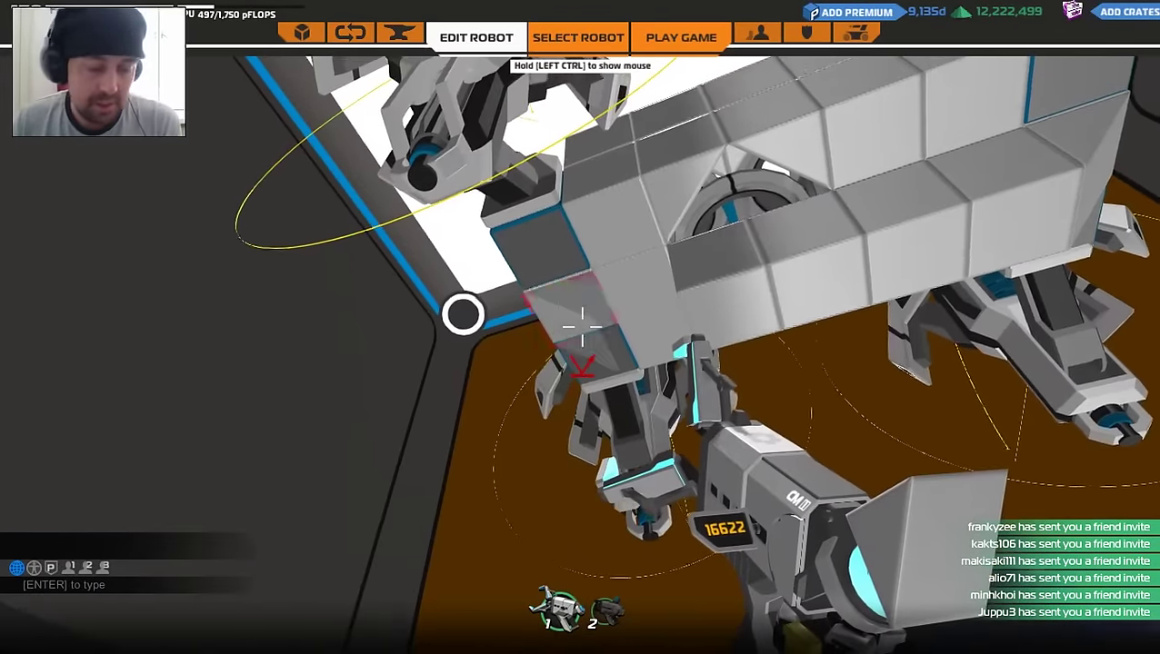
Replace body blocks beside the hover engines with angled blocks, bringing CPU to 500.
right_click(582, 322)
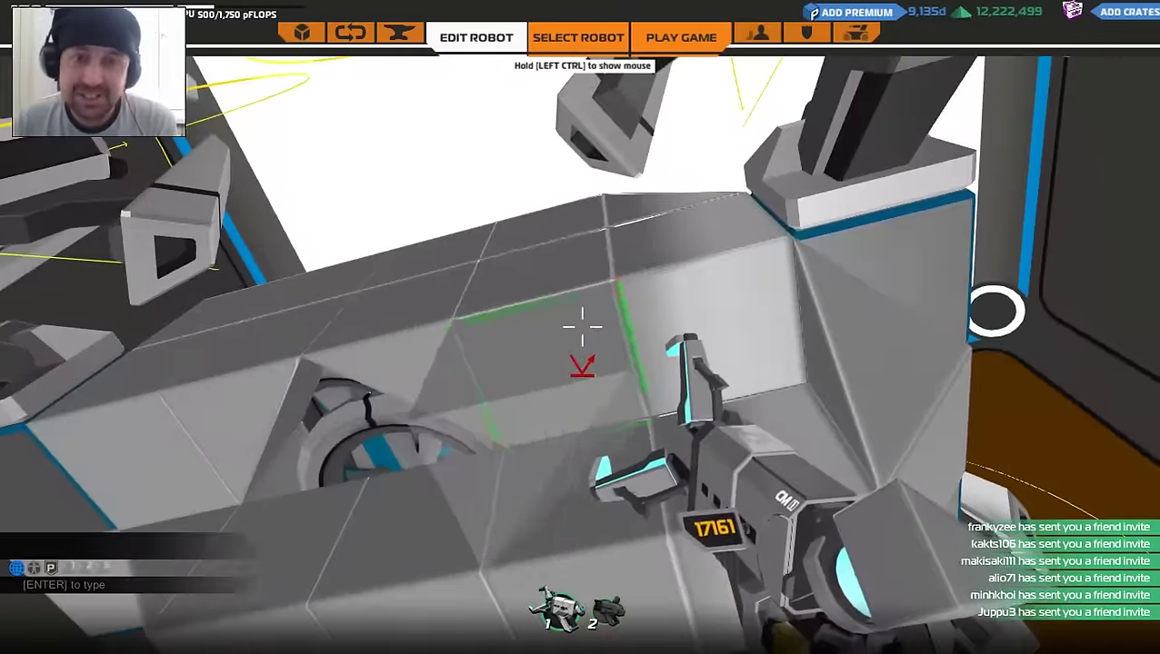
right_click(582, 325)
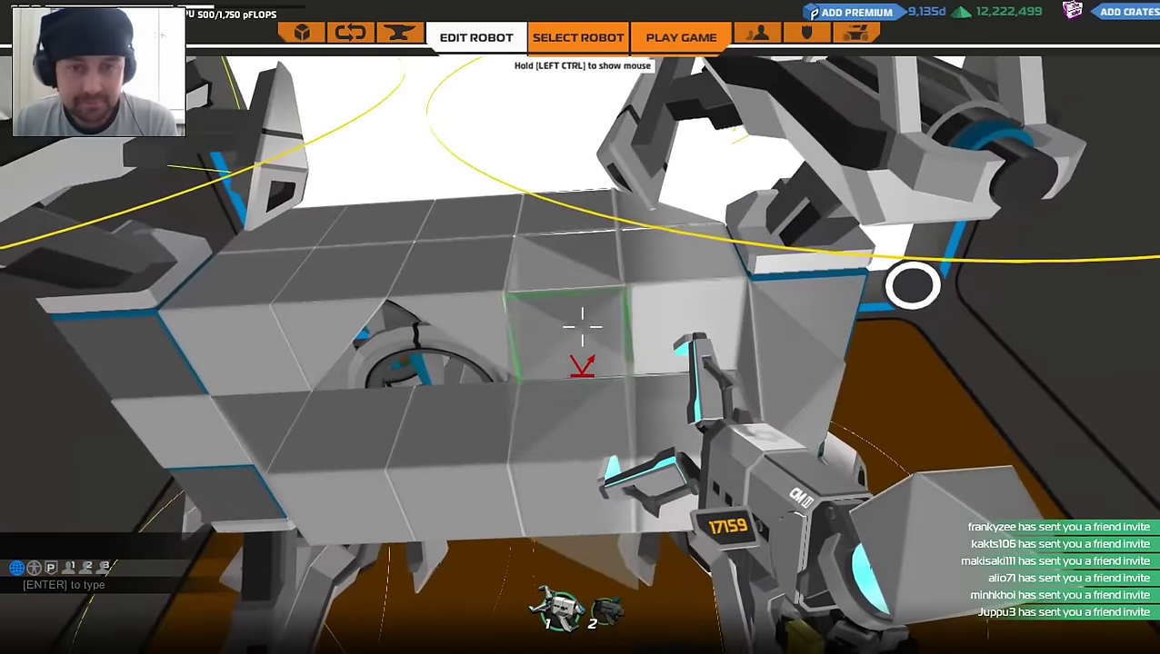
right_click(582, 326)
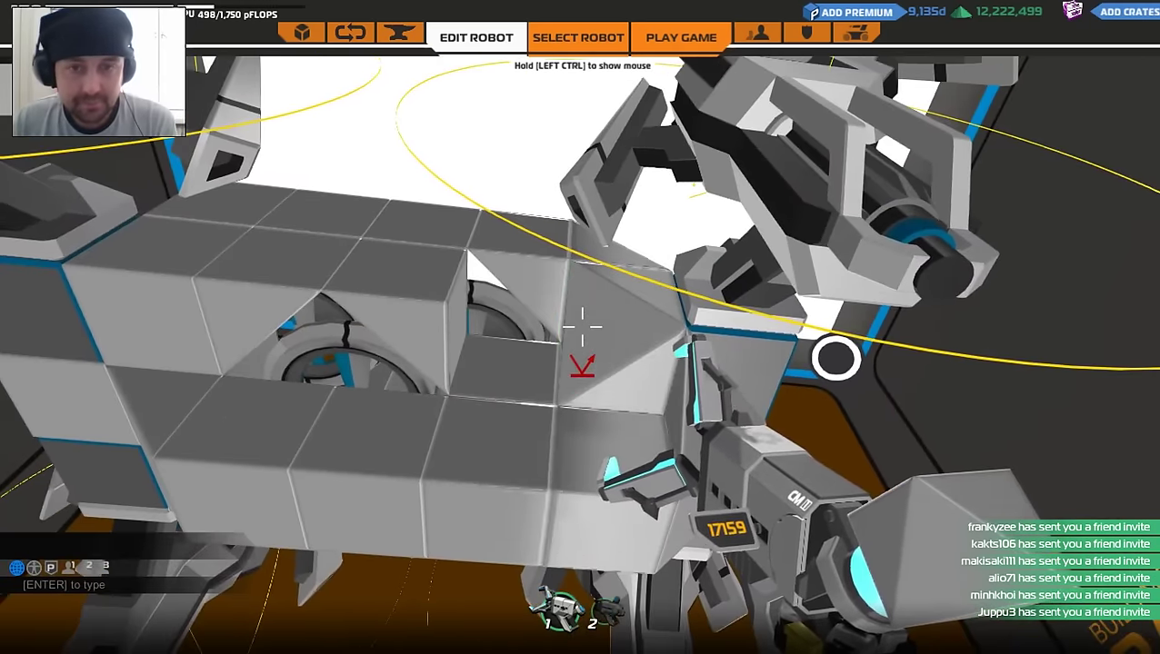
key(q)
key(q)
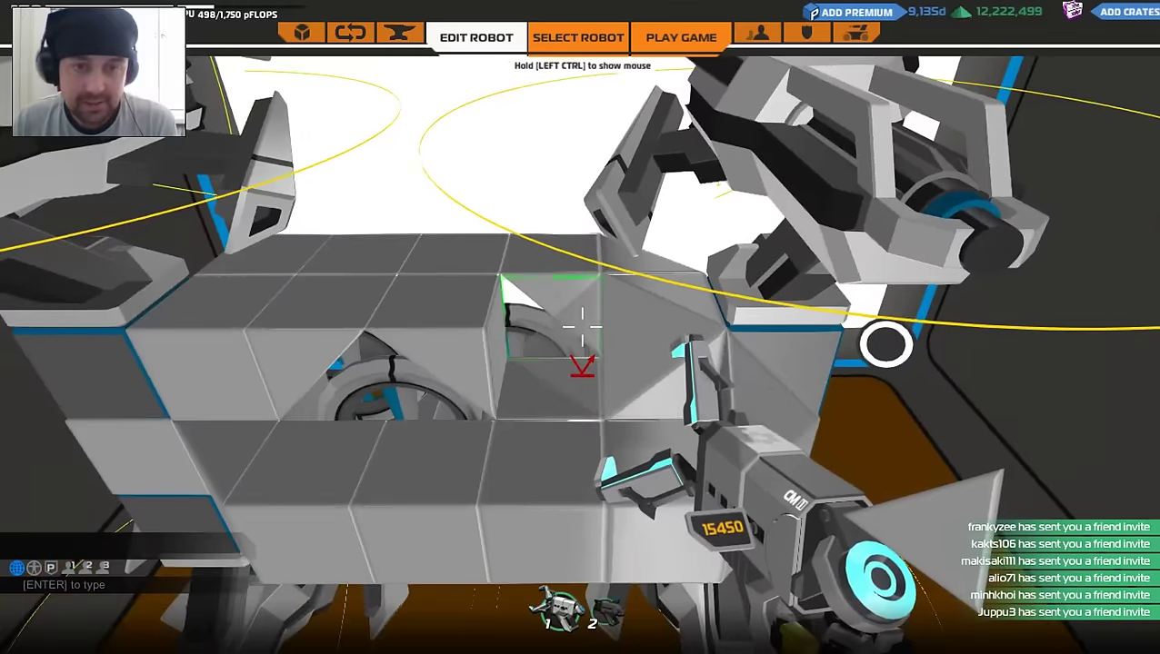
click(582, 325)
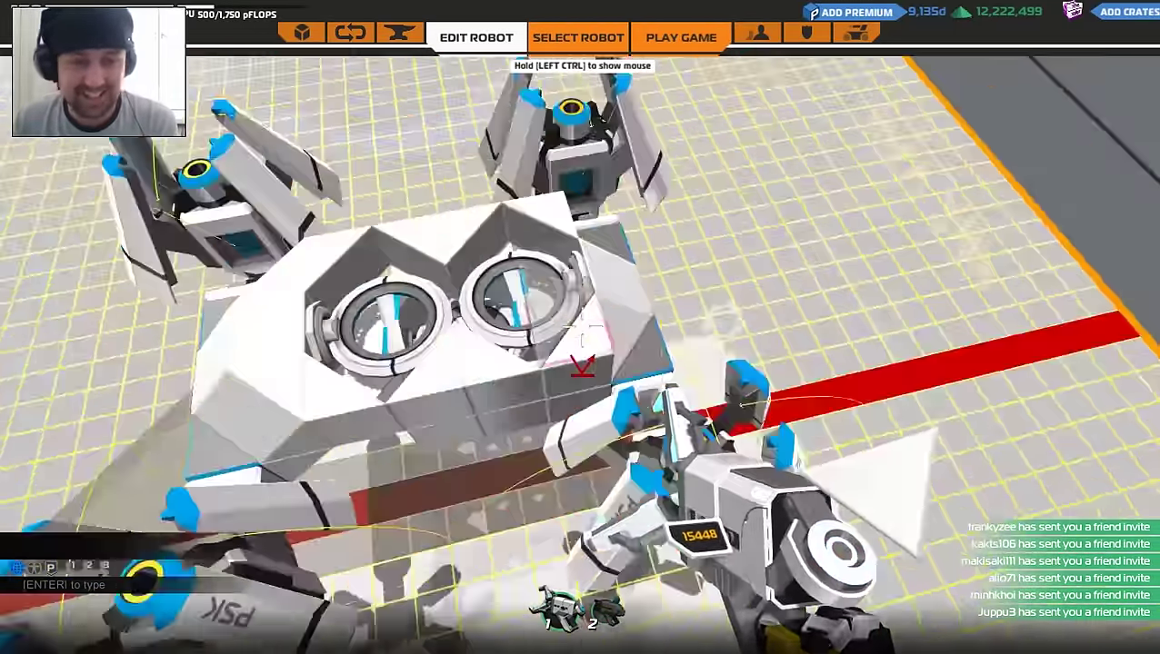
right_click(581, 323)
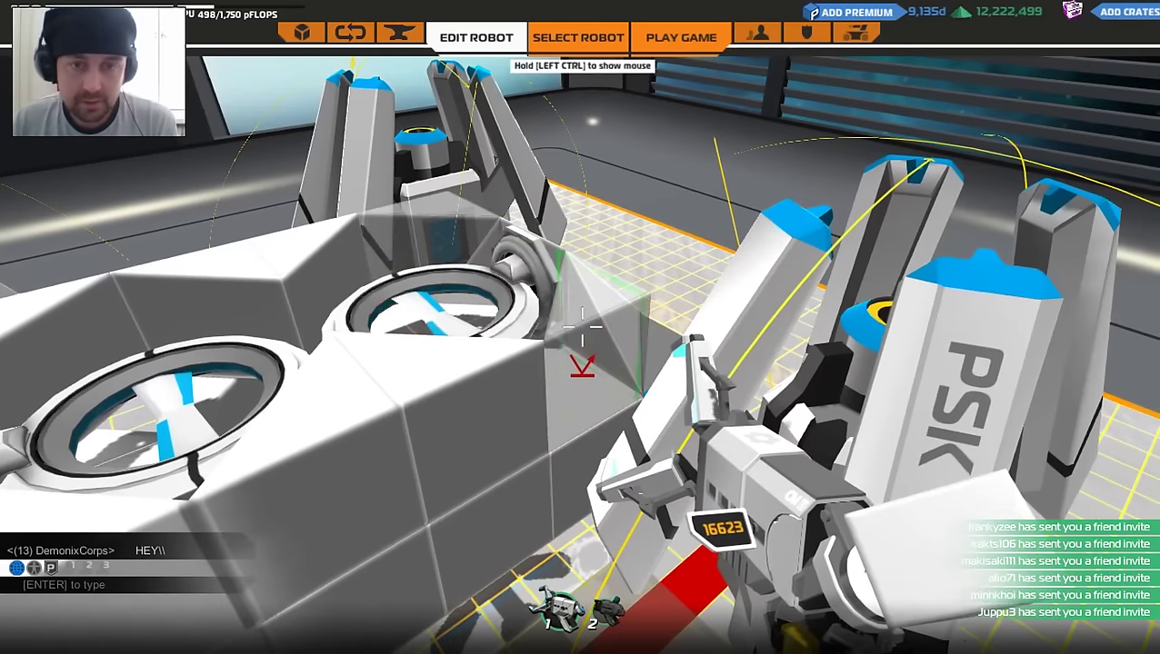
click(582, 323)
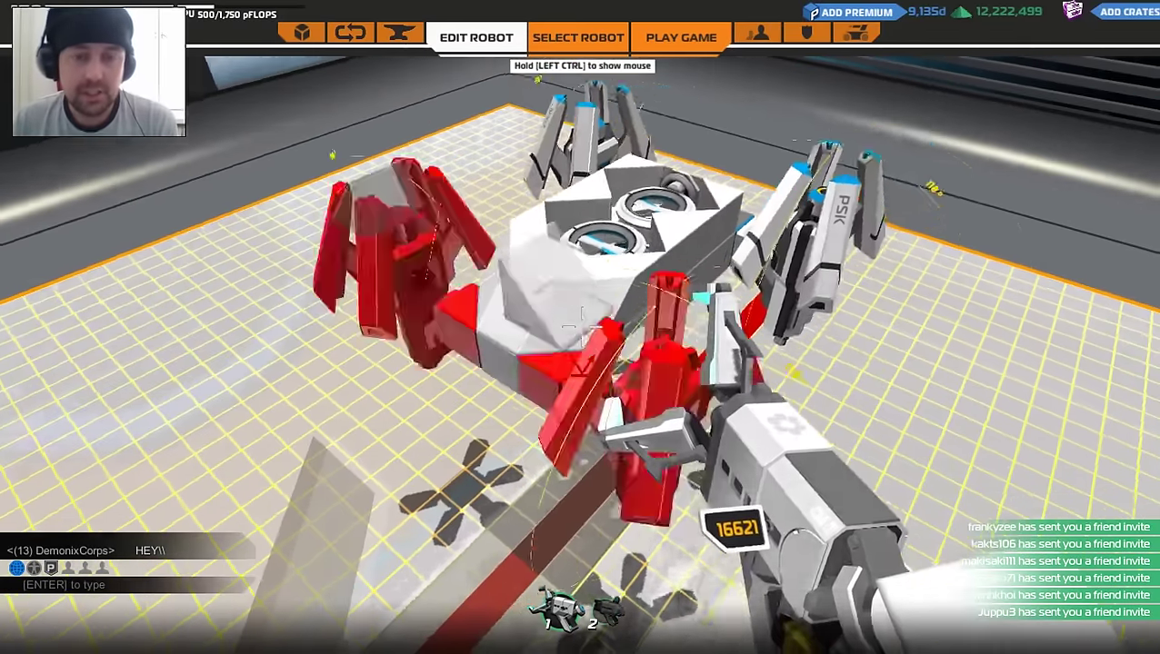
Paint the whole robot green with the paint gun, then bring up the cube inventory.
key(2)
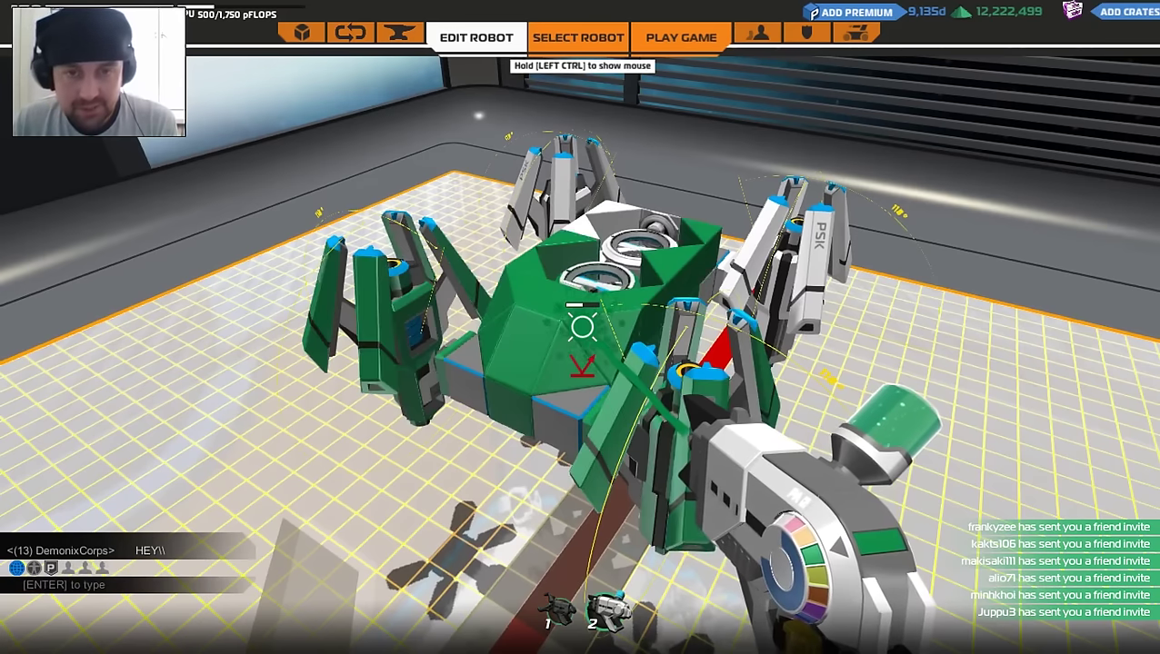
key(w)
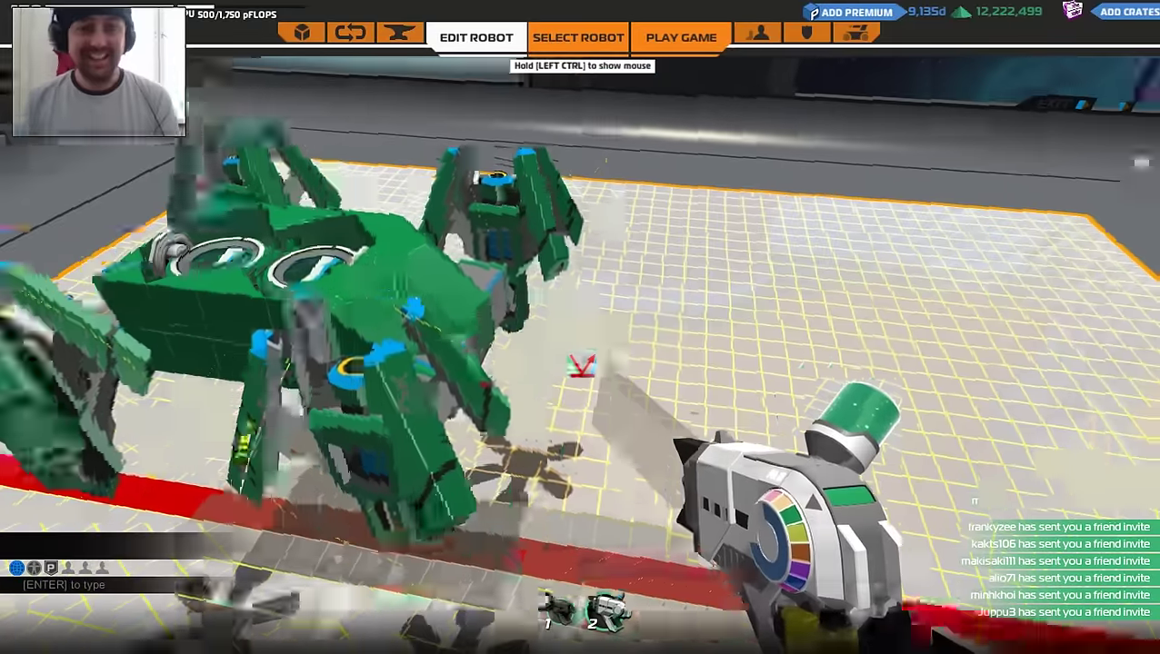
key(w)
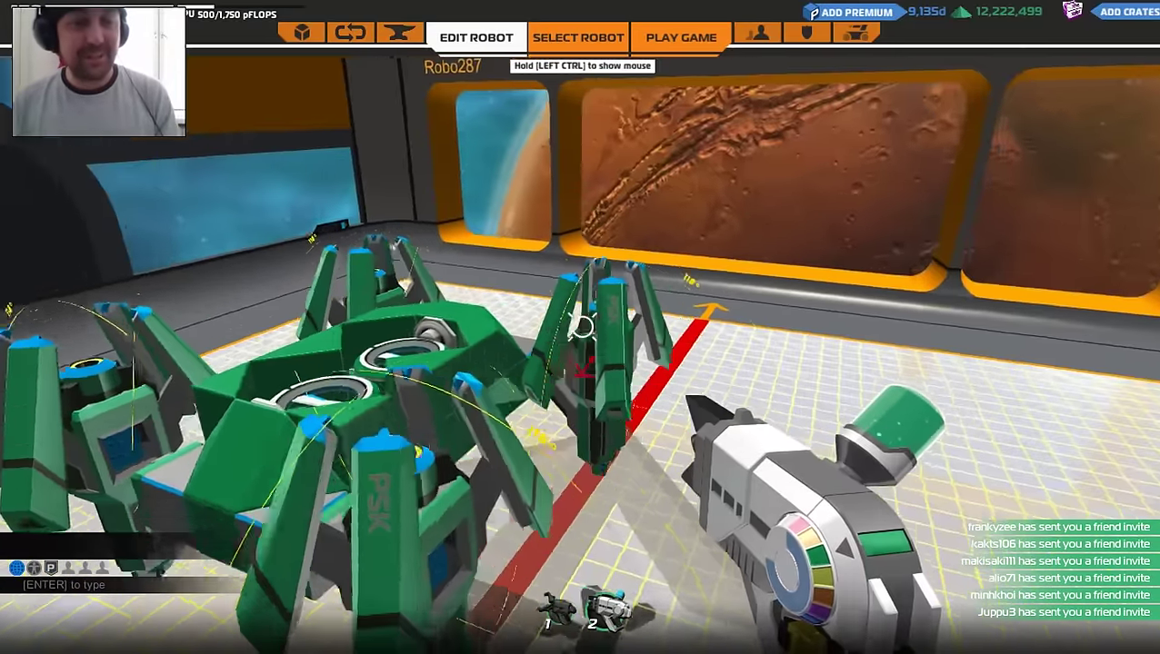
key(Escape)
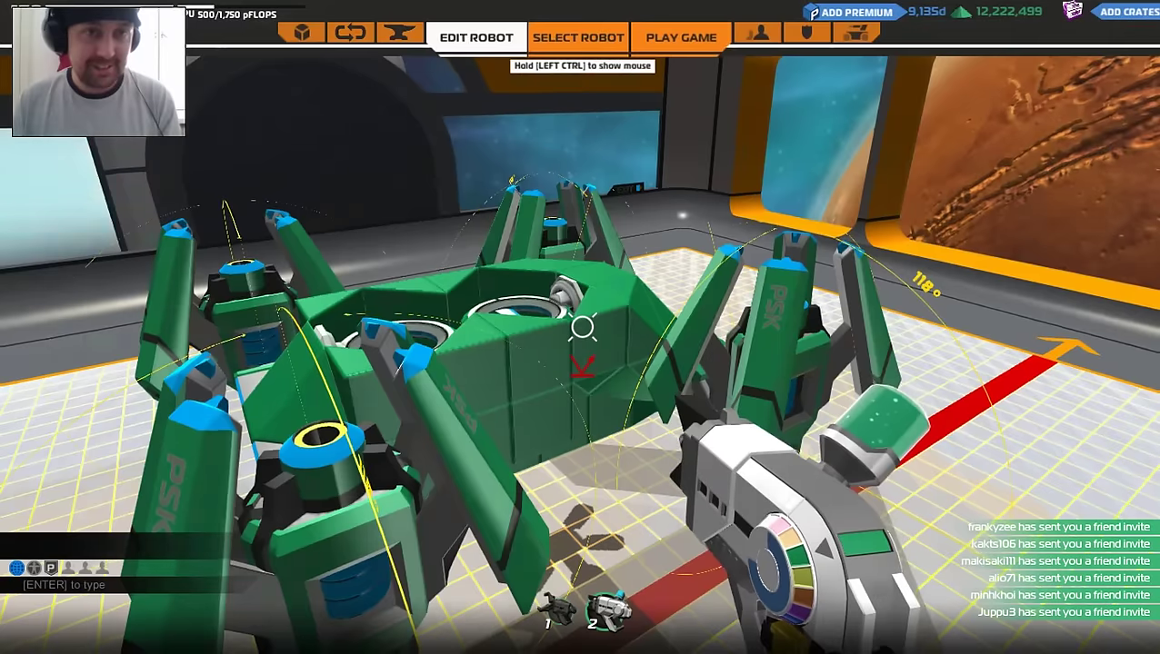
key(c)
key(Escape)
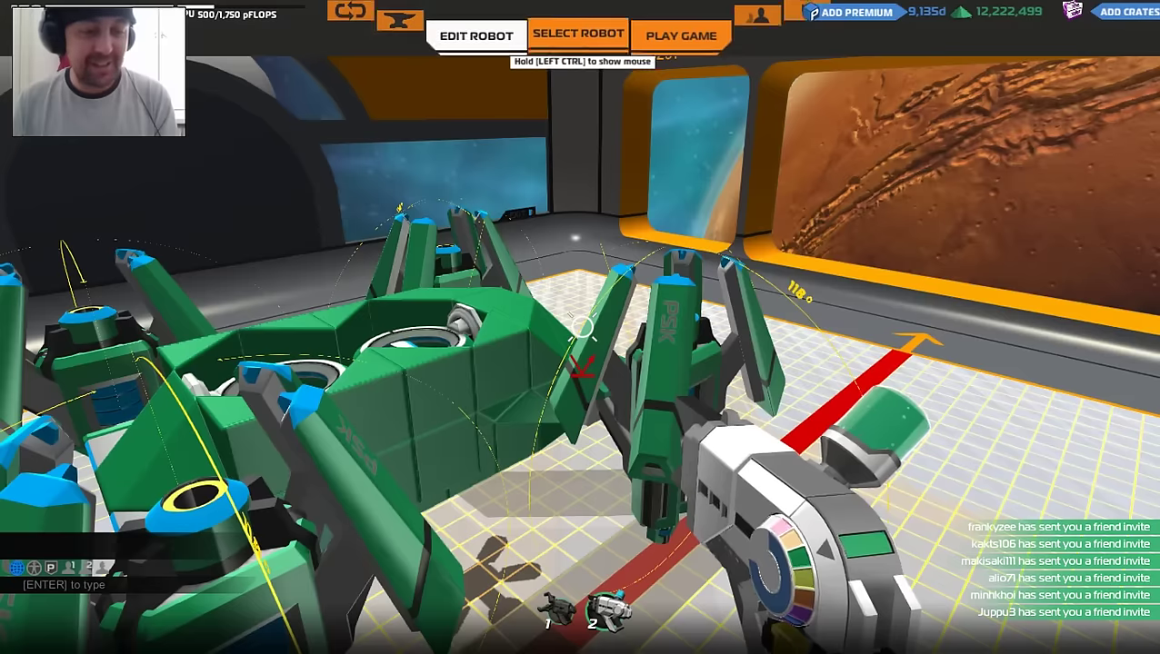
key(Tab)
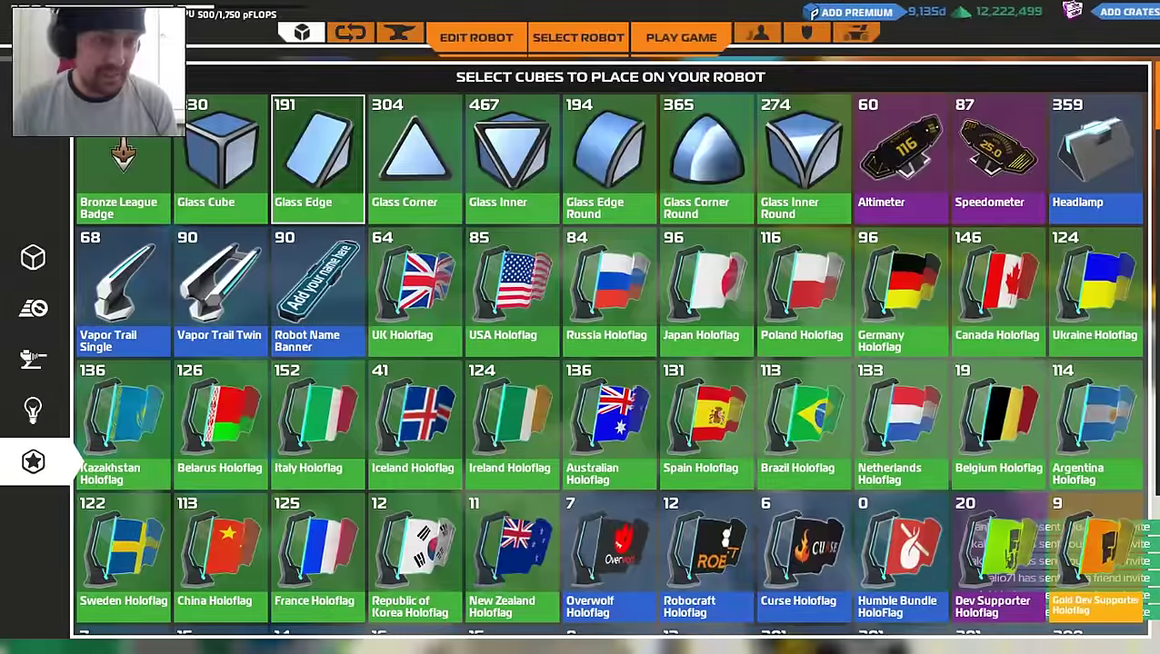
Fill the front hole with Glass Edge and place Glass Inner panes across the front.
key(Tab)
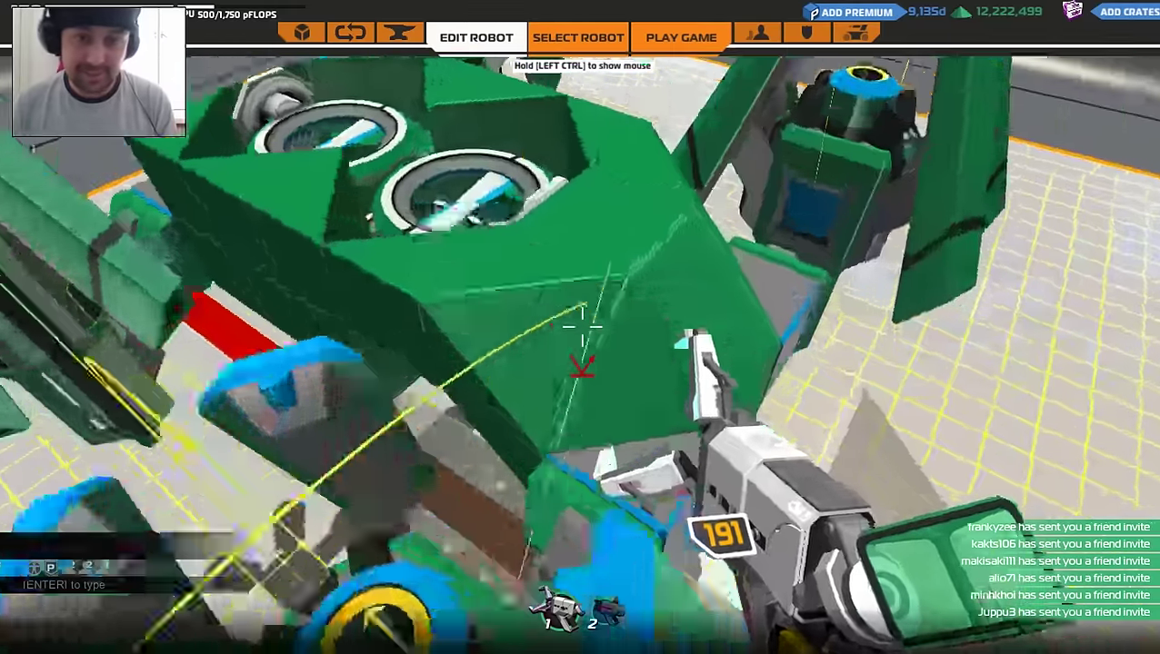
key(s)
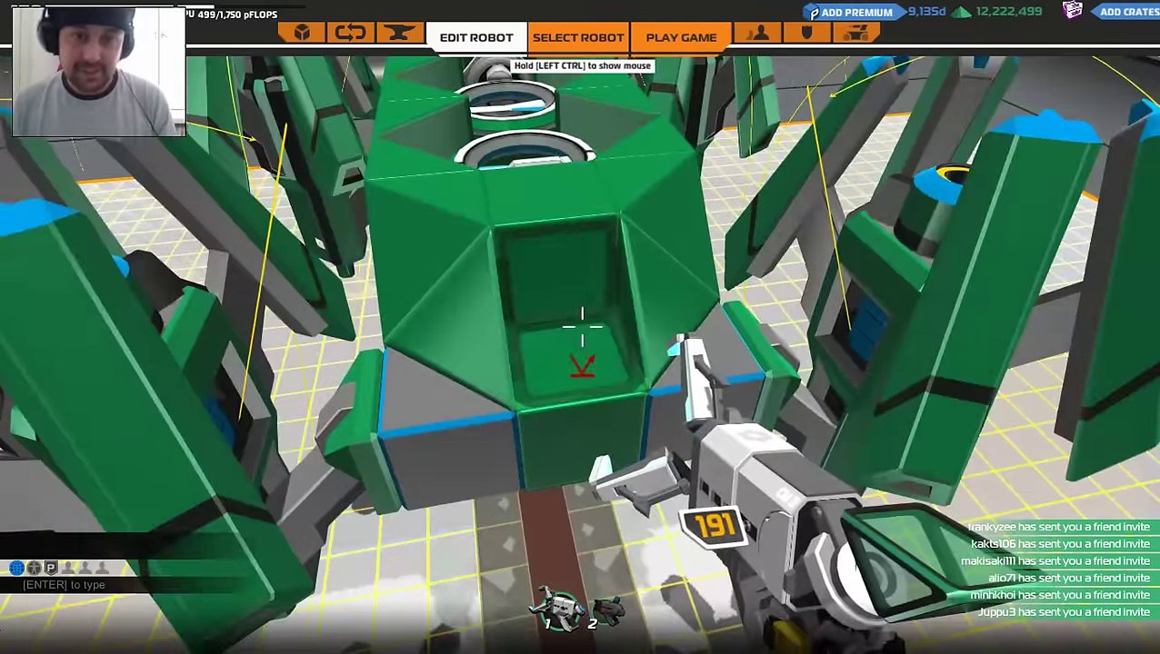
click(582, 327)
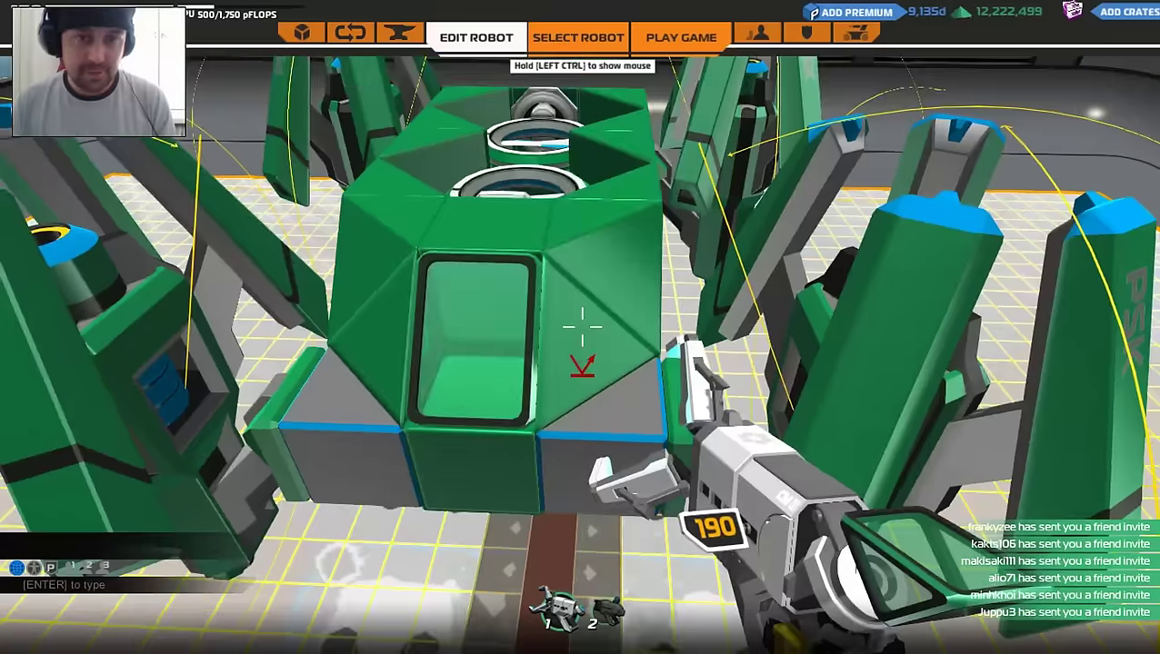
key(Tab)
click(512, 154)
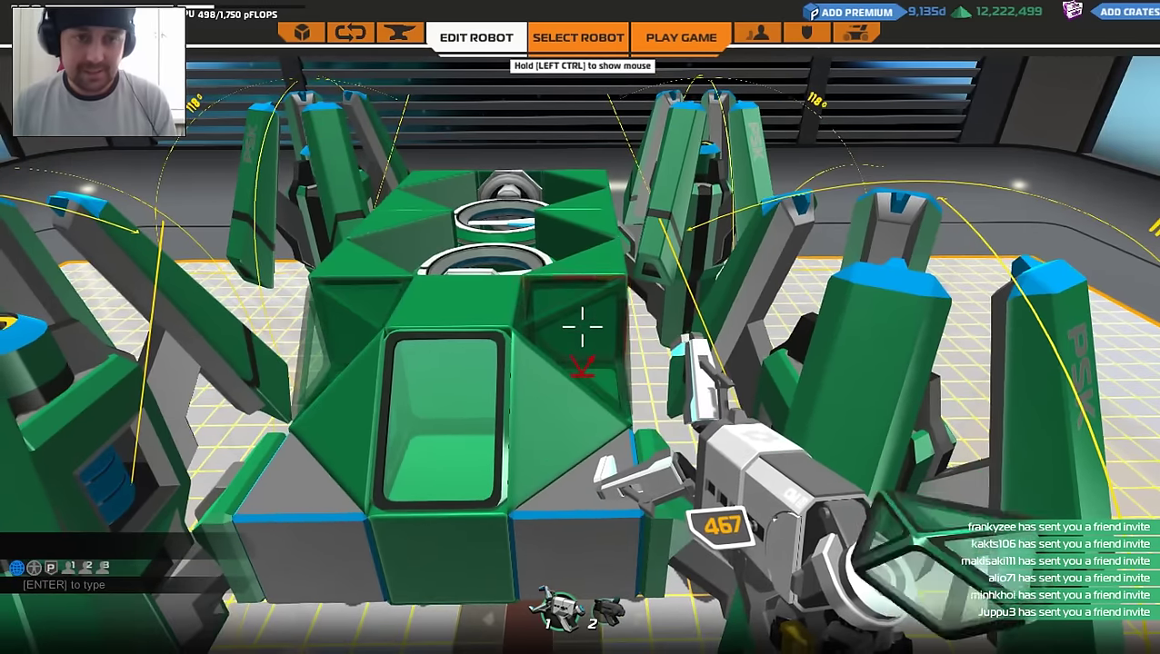
click(581, 323)
click(582, 322)
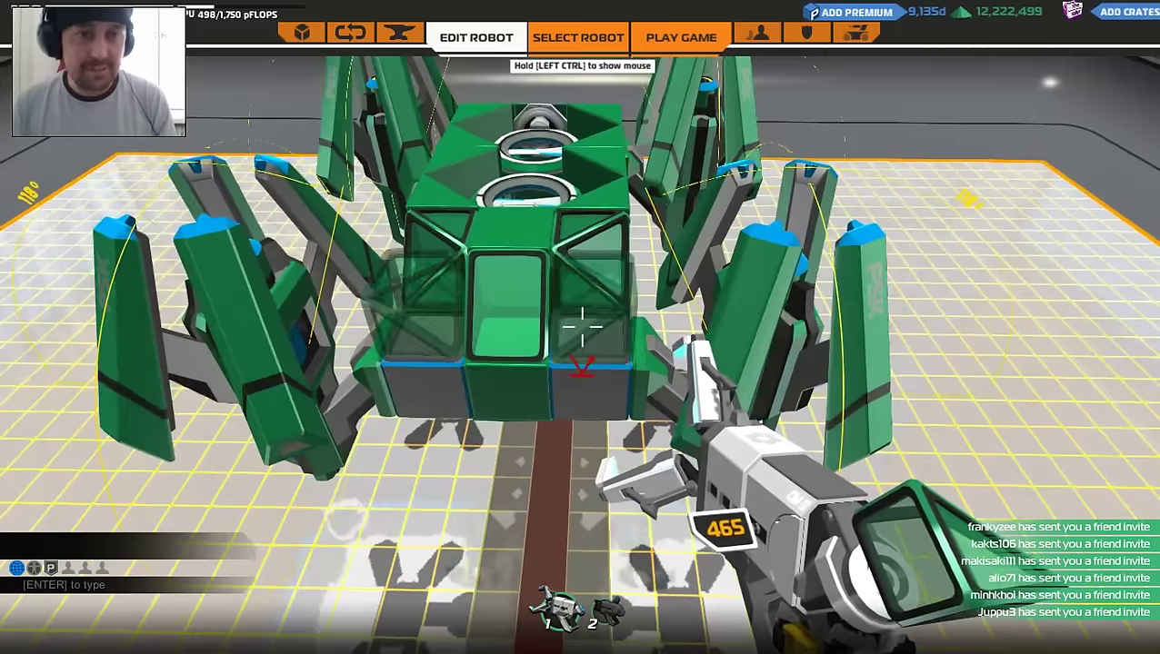
Add Glass Corner pieces beside the centre pane, re-placing one wrongly angled corner.
key(Tab)
click(414, 154)
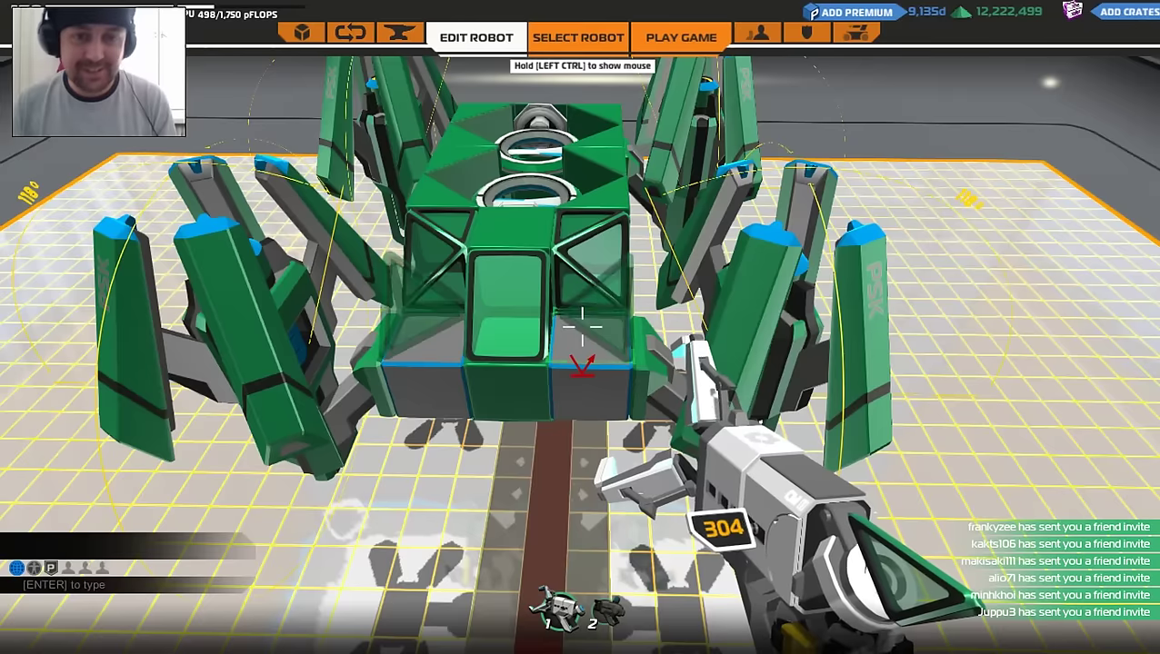
click(581, 322)
right_click(581, 323)
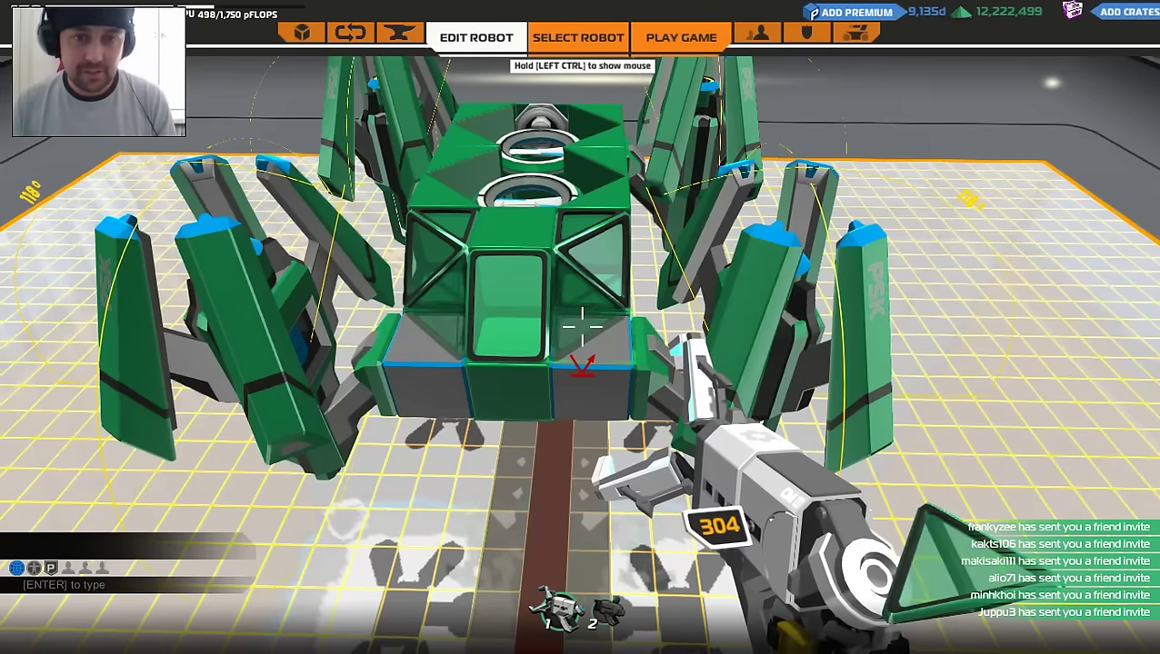
click(582, 322)
key(Tab)
key(Tab)
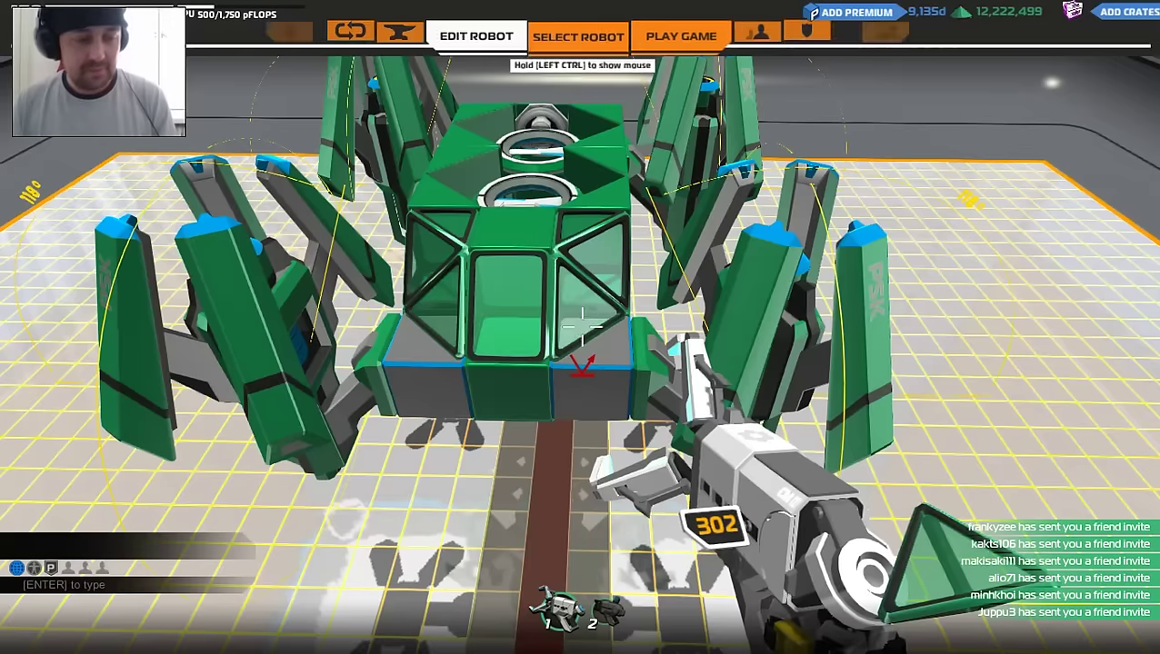
Paint the front glass panels blue and pull back to view the finished robot.
scroll(582, 327, down, 1)
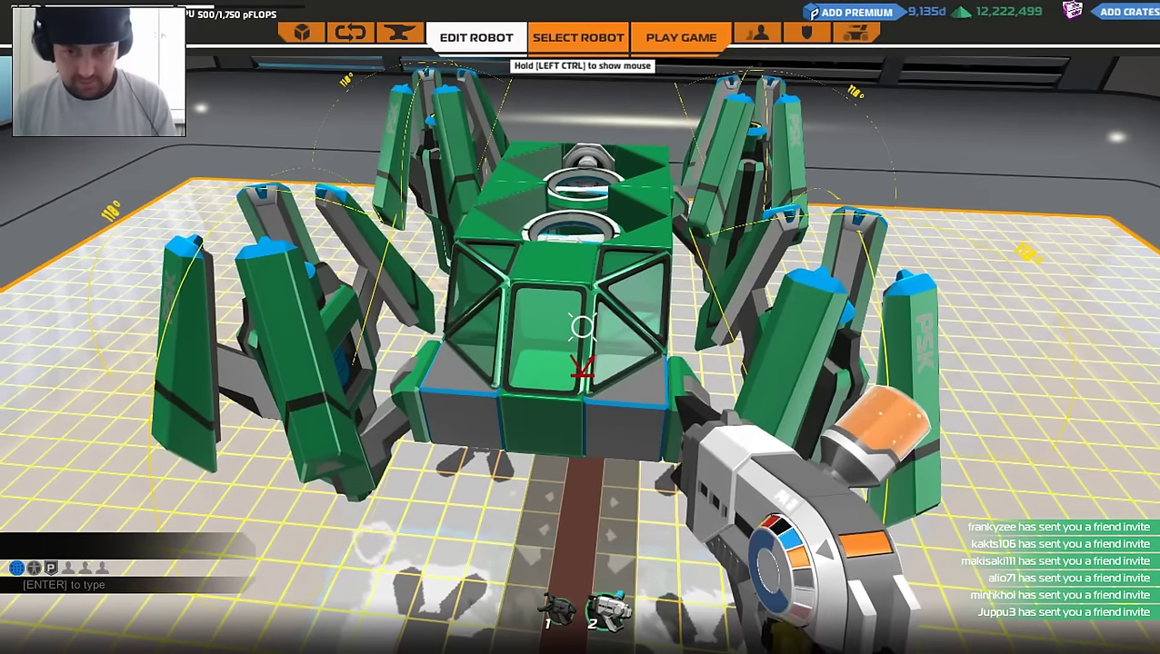
scroll(582, 328, down, 1)
click(582, 327)
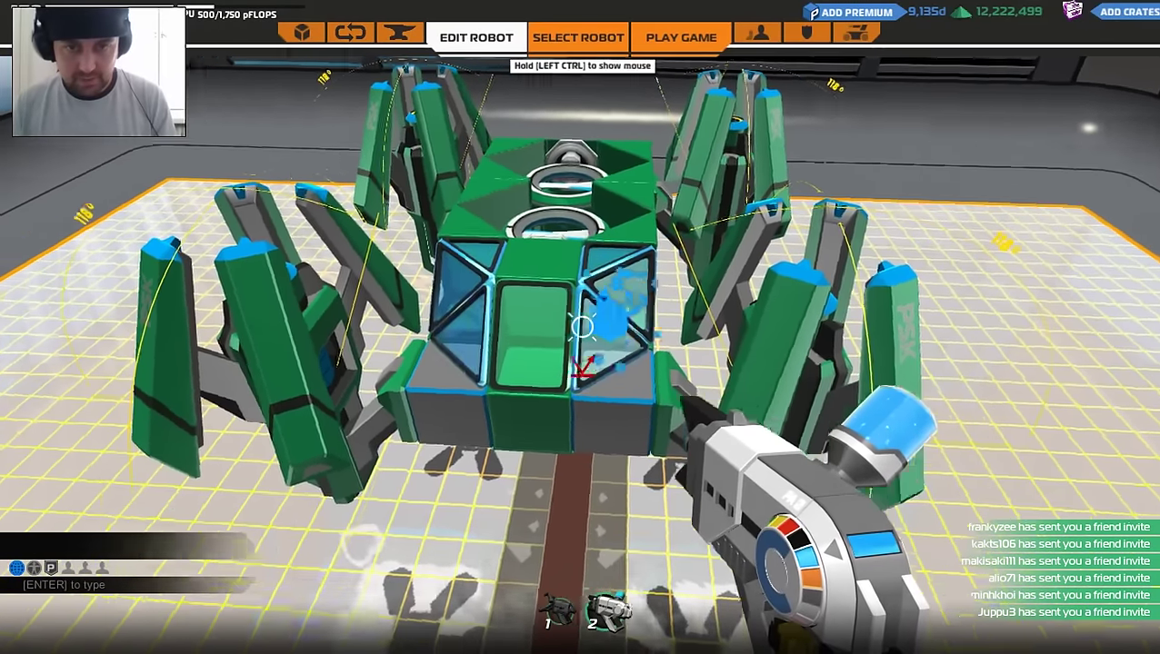
key(s)
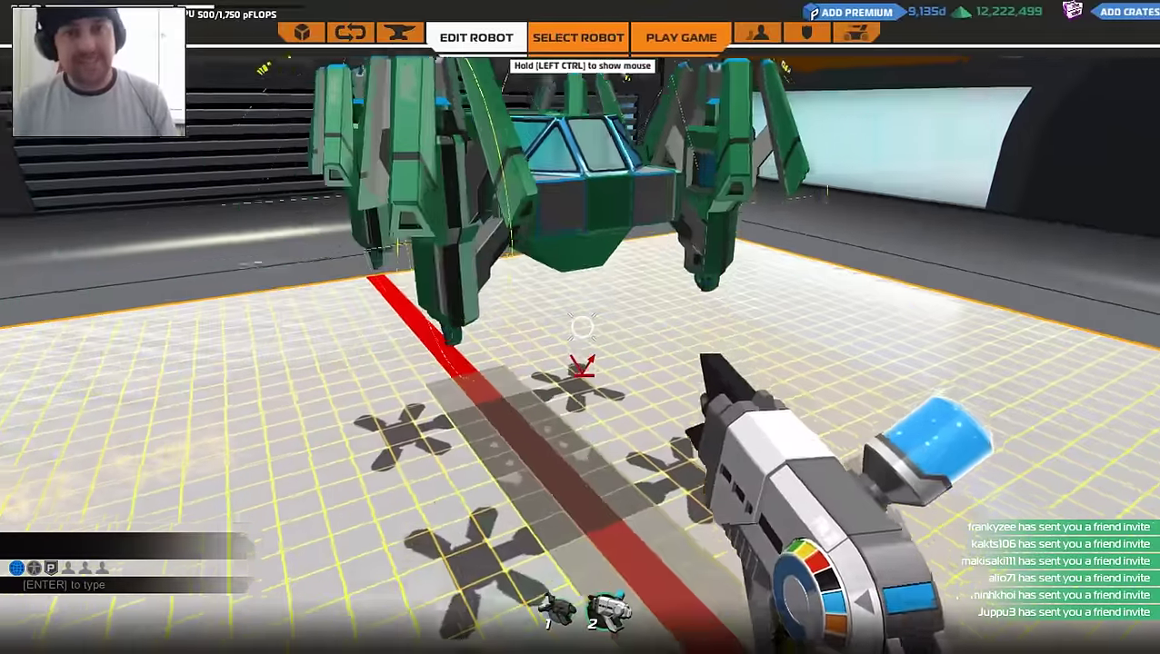
key(s)
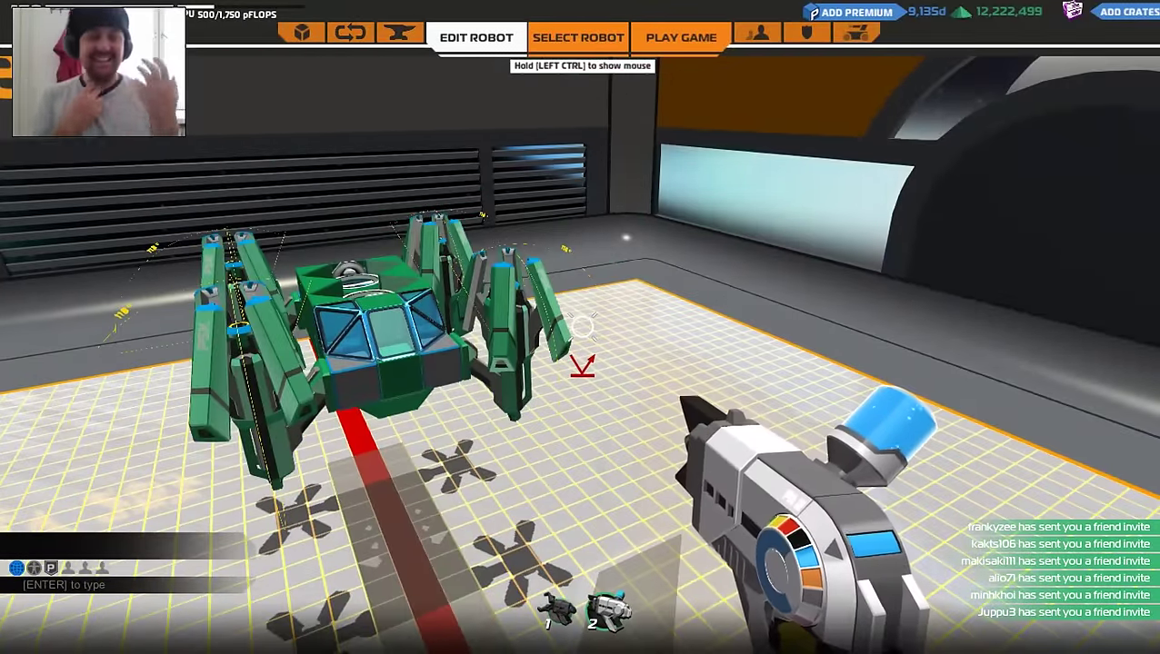